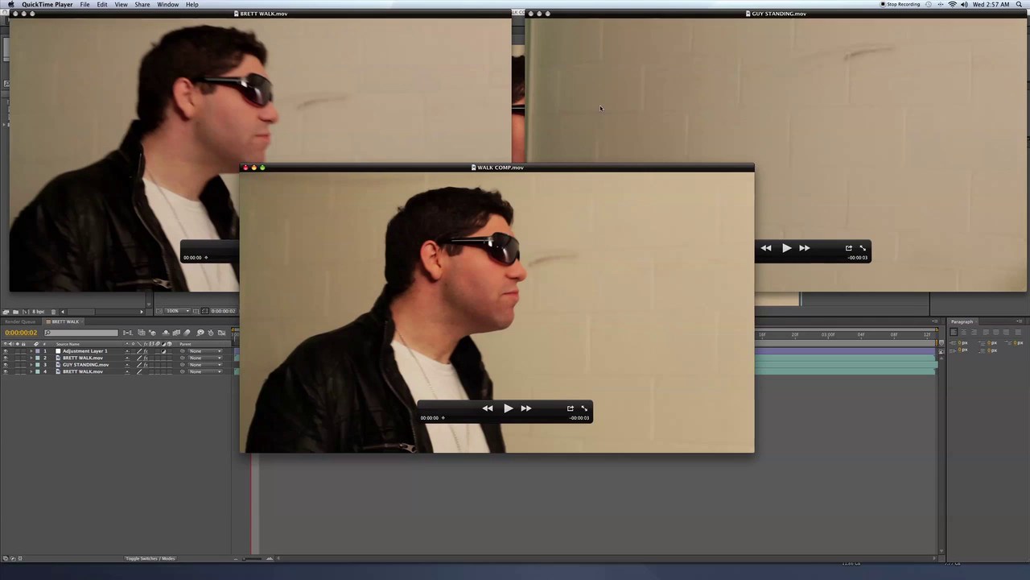
Step: Play the WALK COMP.mov composite in QuickTime, rewind it to the start, then close its window
left_click_drag(615, 171, 636, 87)
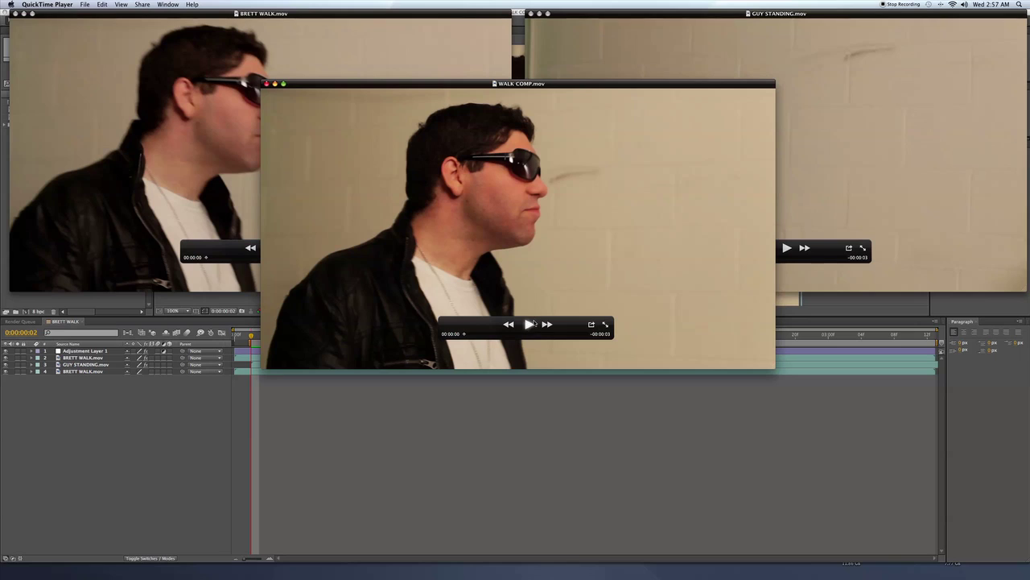
left_click(529, 325)
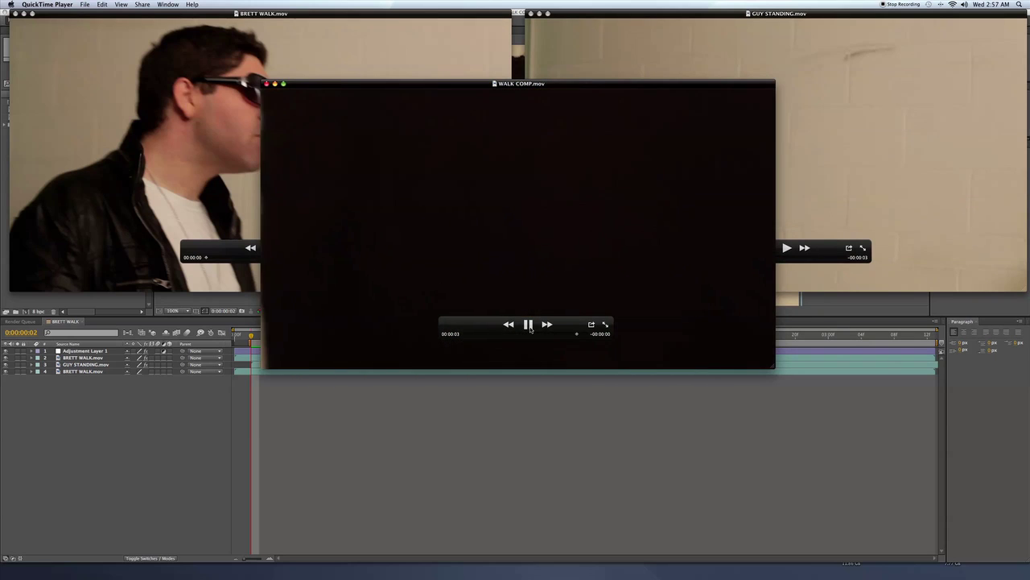
mouse_move(515, 334)
left_mouse_down()
mouse_move(491, 334)
mouse_move(559, 338)
mouse_move(495, 339)
mouse_move(534, 339)
left_mouse_up()
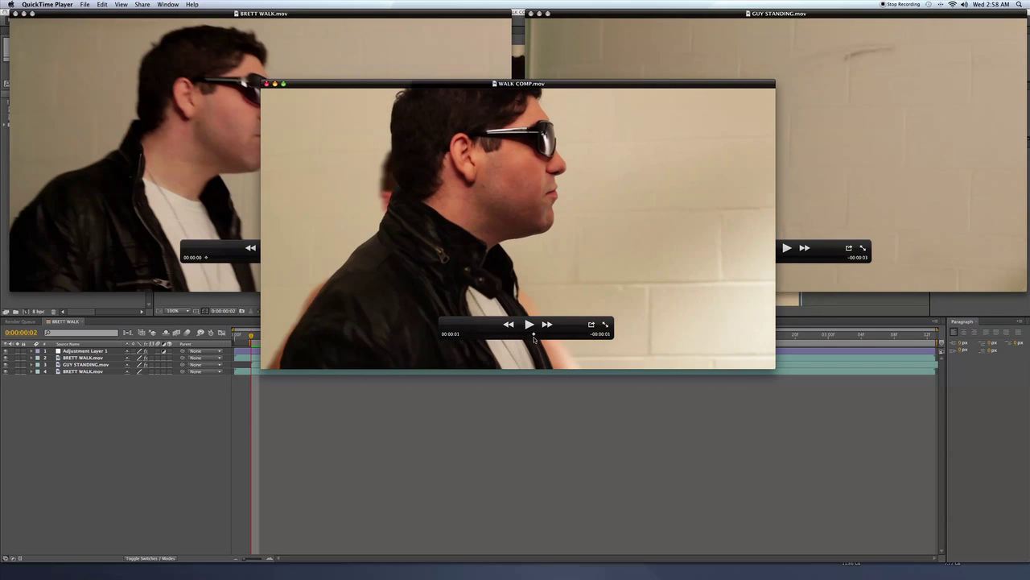
left_click(266, 83)
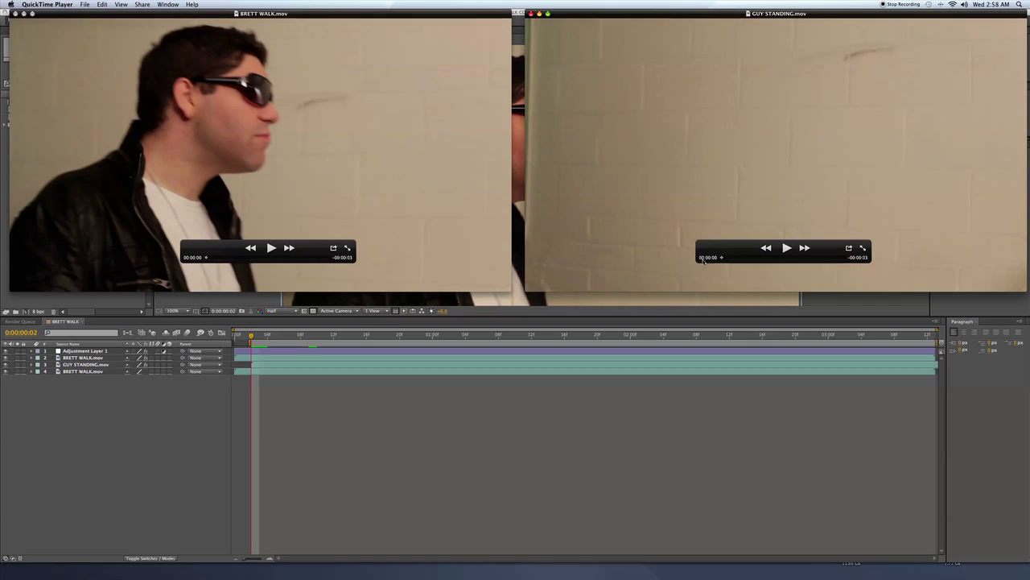
Step: Play the GUY STANDING and BRETT WALK clips, then close one of their windows
left_click(786, 248)
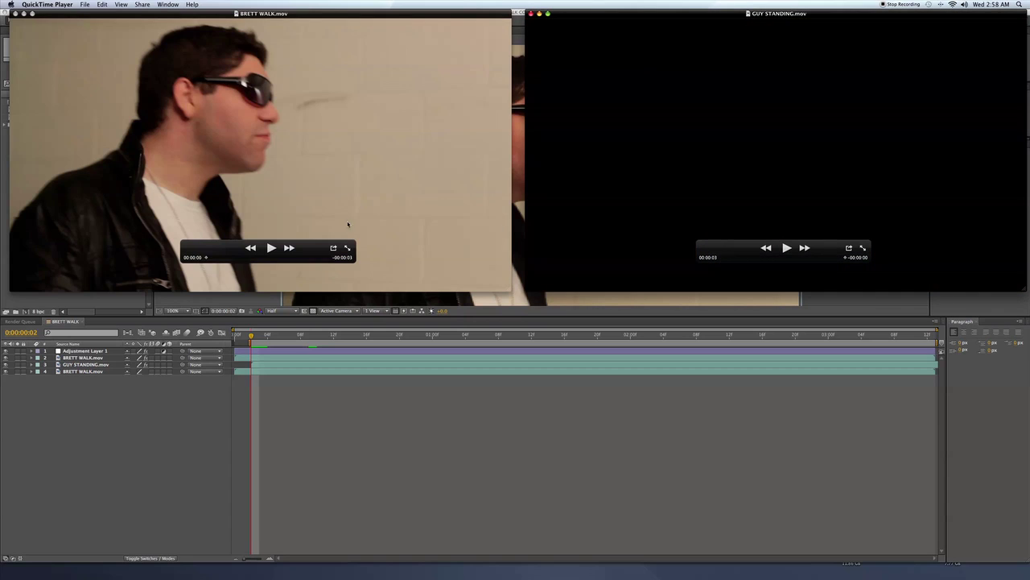
left_click(272, 248)
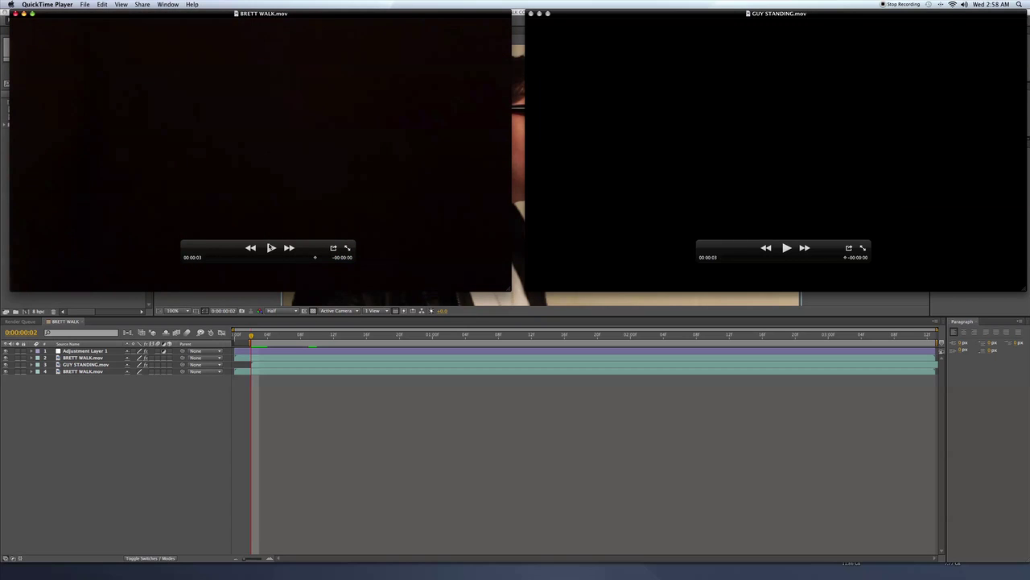
left_click(16, 13)
Step: Close the last QuickTime window and return to After Effects at frame 0:00:00:07
left_click(530, 13)
left_click(150, 429)
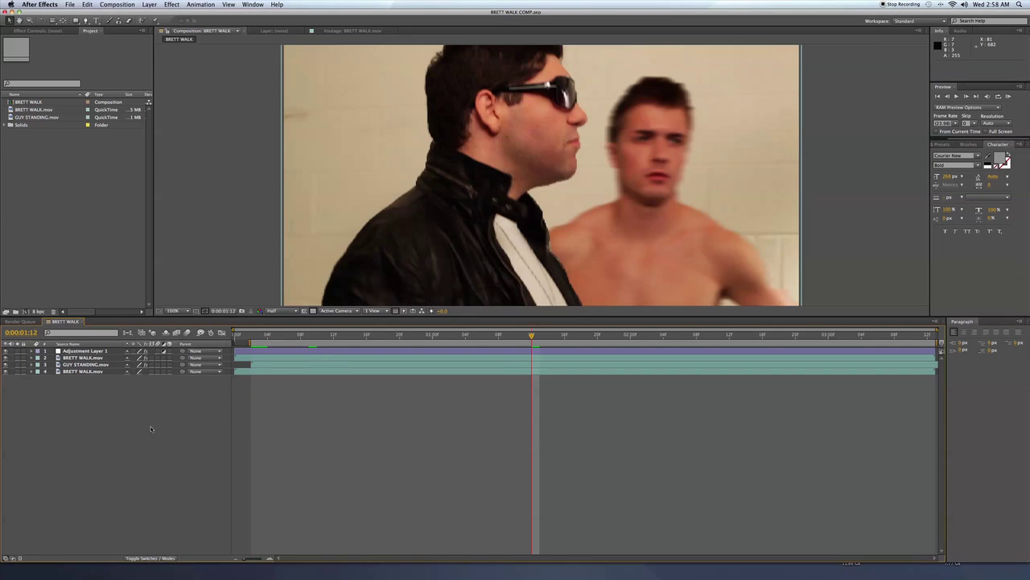
left_click(293, 335)
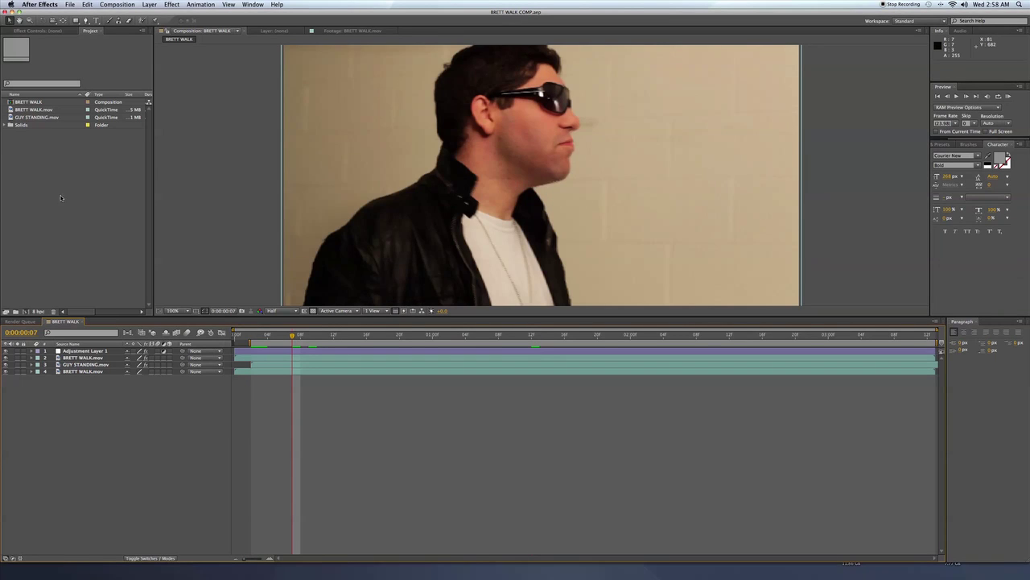
Step: Create a new composition using the DVCPRO HD 720 23.976 preset (960 x 720, 10 seconds)
left_click(87, 4)
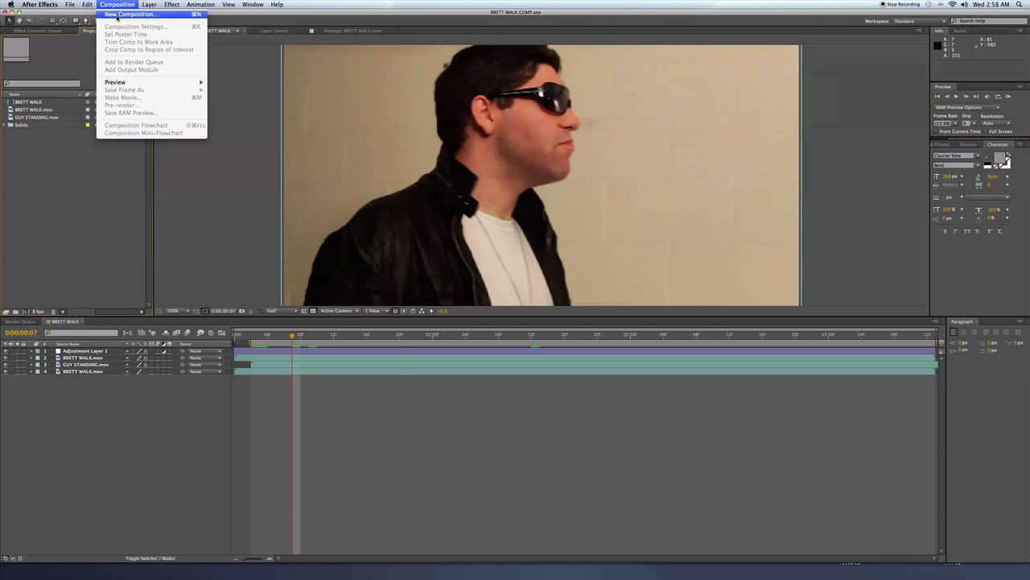
left_click(121, 15)
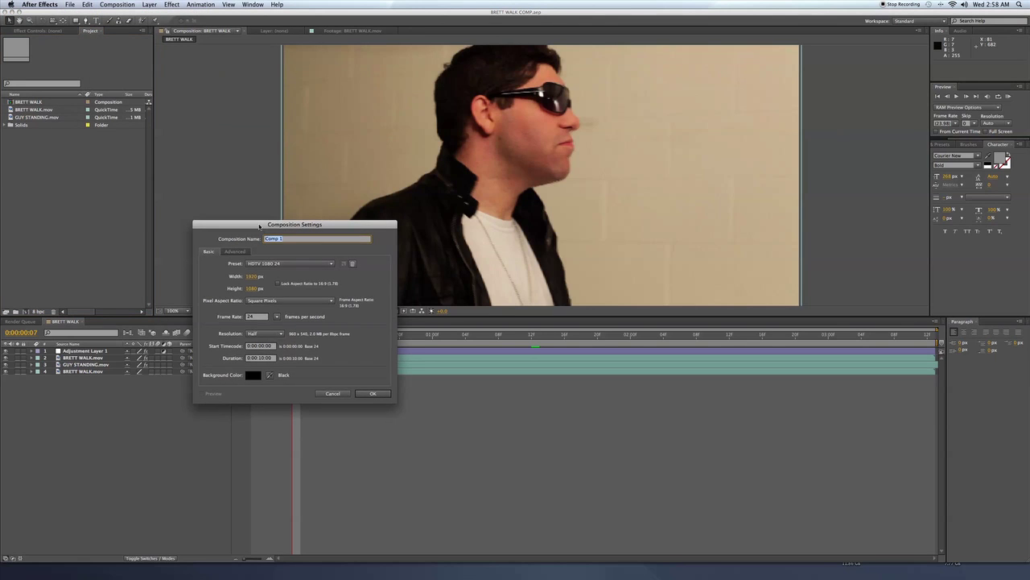
left_click_drag(265, 227, 208, 155)
left_click(233, 192)
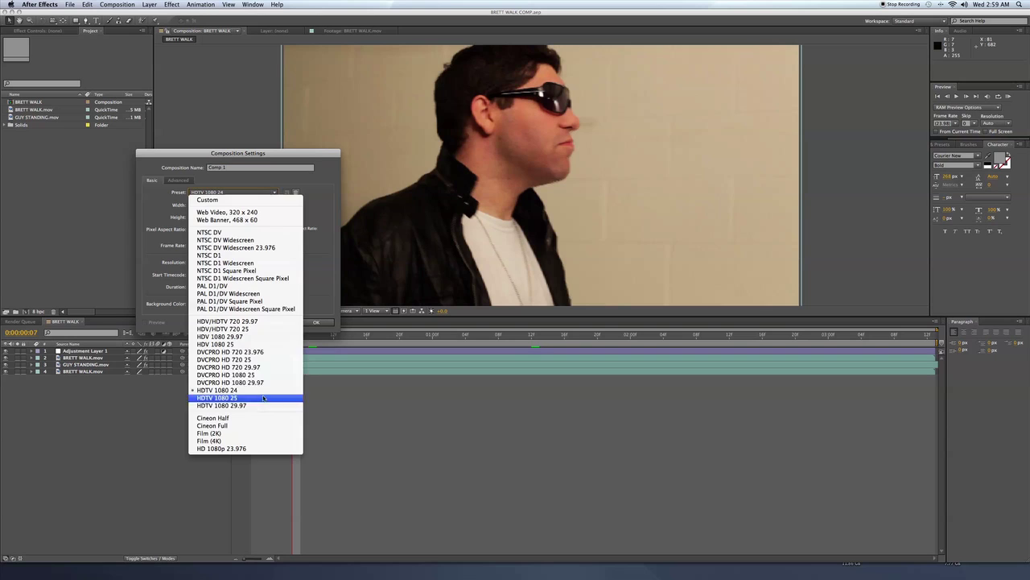
left_click(265, 353)
left_click(315, 321)
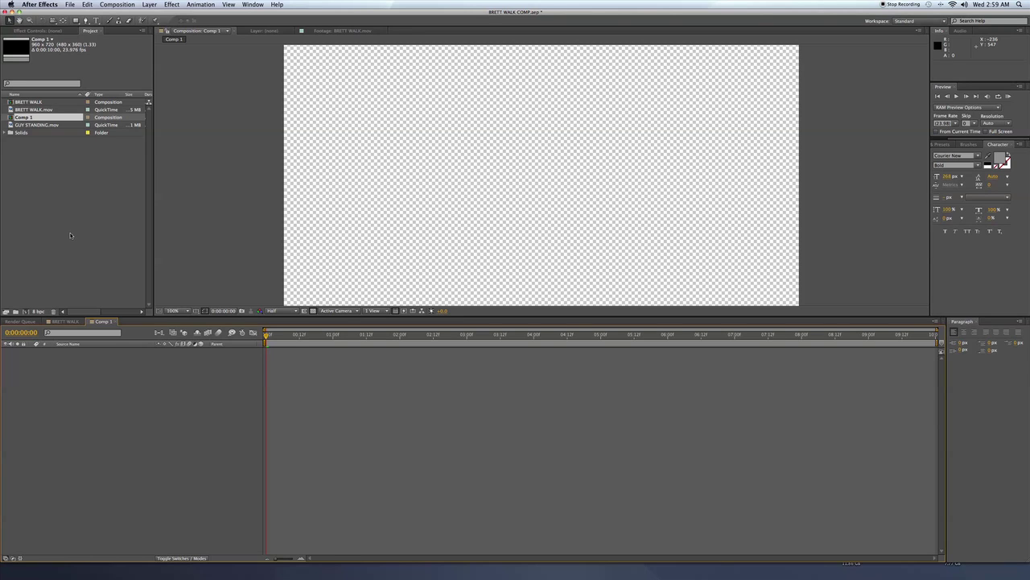
Step: Select Comp 1 in the Project panel and edit its name
left_click(70, 234)
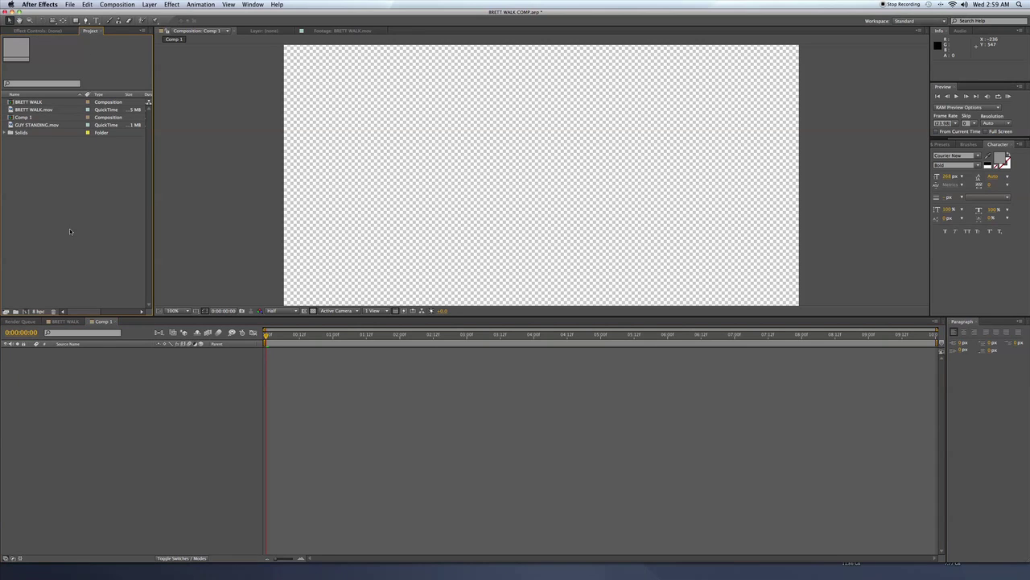
left_click(28, 119)
key("Return")
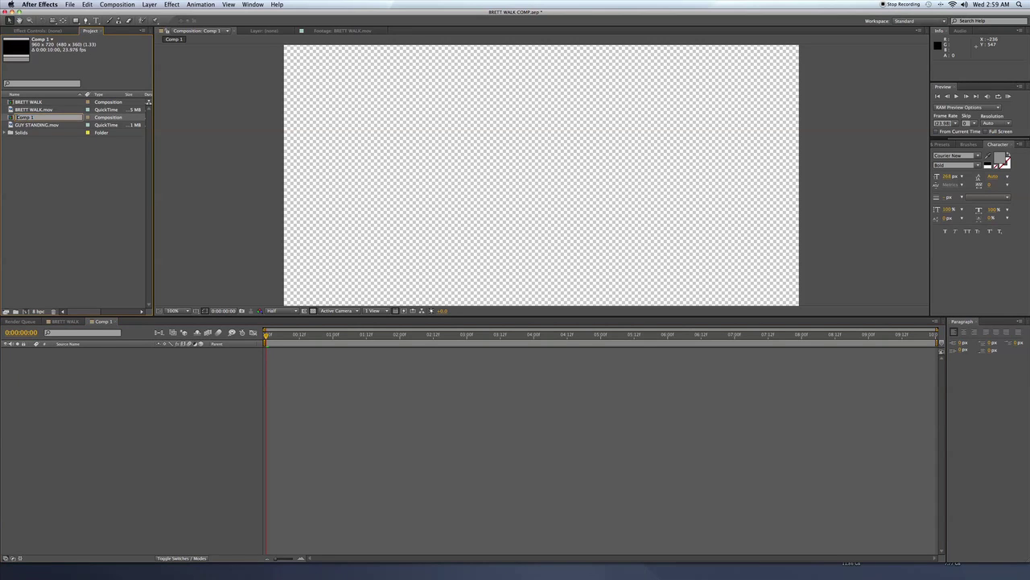
left_click(46, 193)
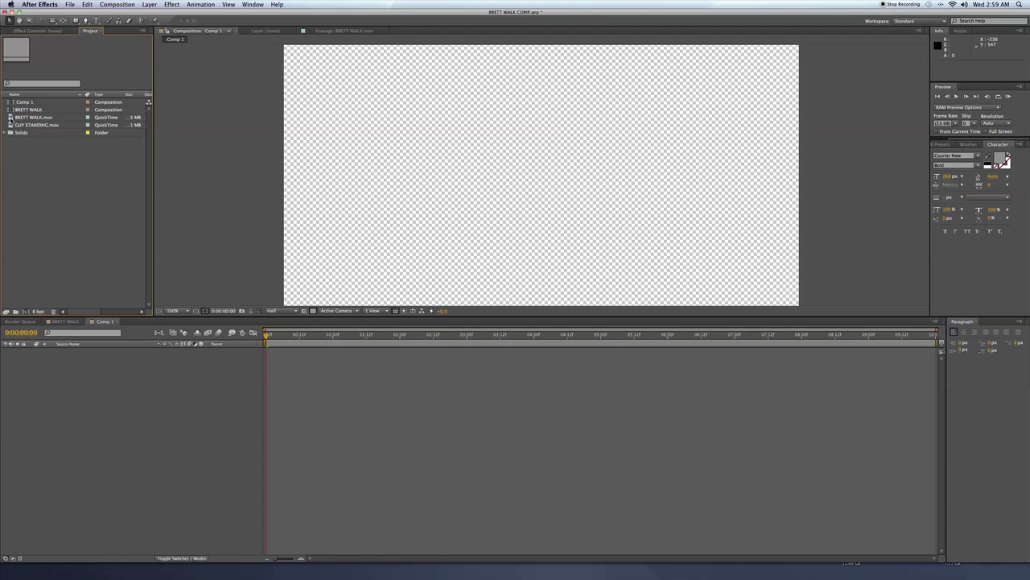
Step: Add BRETT WALK.mov to Comp 1 as a layer, scrub it, and return to frame 0
left_click(16, 118)
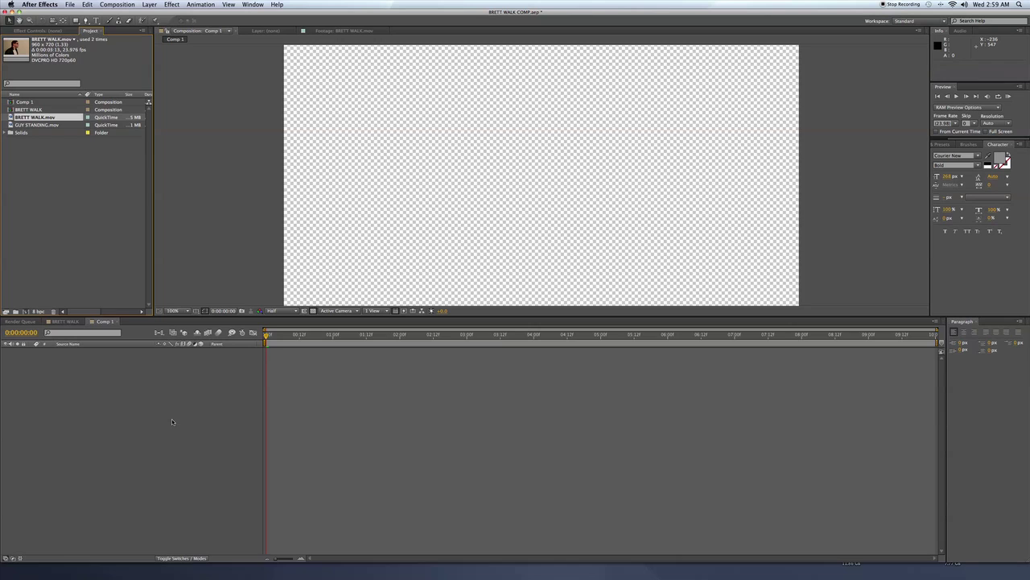
left_click_drag(172, 421, 172, 421)
left_click_drag(399, 333, 419, 334)
left_click(341, 333)
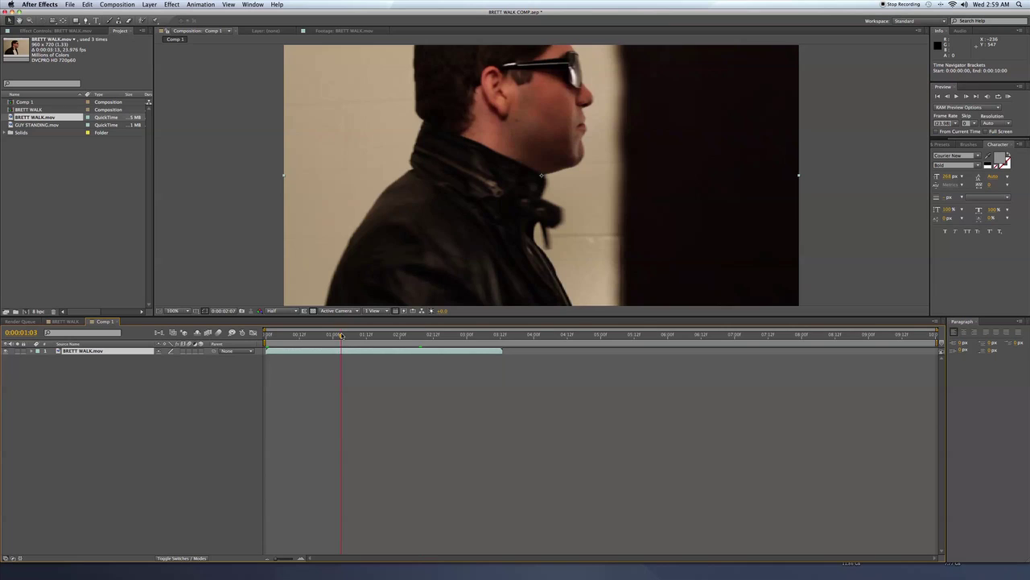
key("Home")
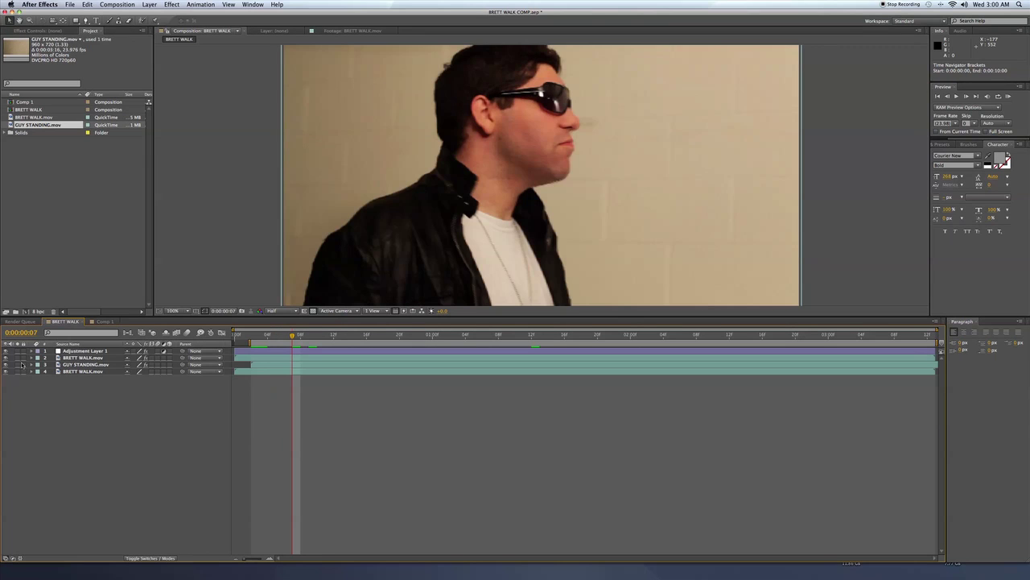
Step: Hide every layer except the bottom BRETT WALK.mov background and scrub to a later frame
left_click_drag(6, 355, 7, 389)
left_click(7, 371)
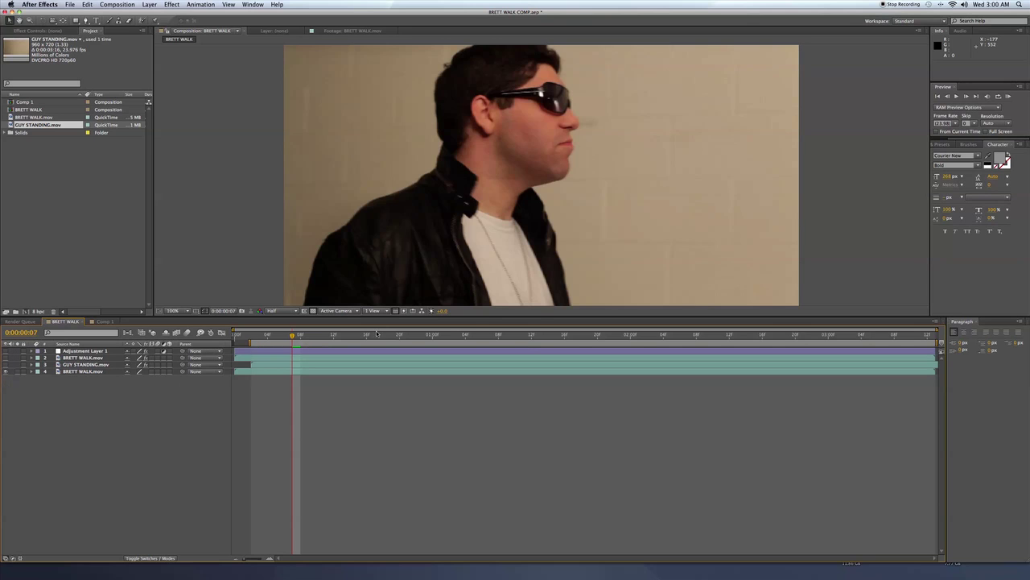
mouse_move(357, 339)
left_mouse_down()
mouse_move(714, 337)
mouse_move(342, 337)
left_mouse_up()
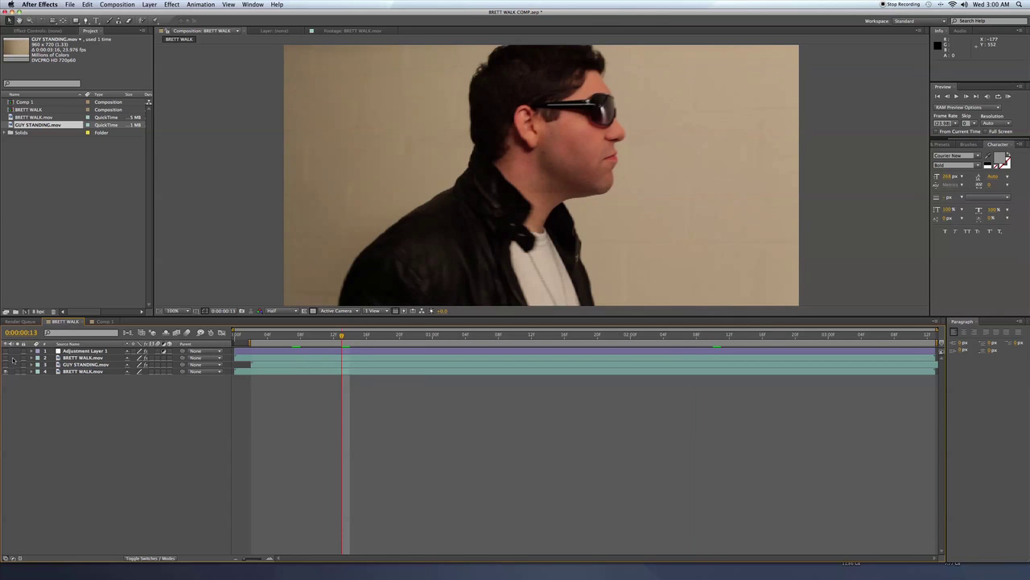
Step: Play and RAM-preview the composite, checking frames 0:00:01:20, 0:00:02:13 and 0:00:00:22, then switch to Comp 1
key("space")
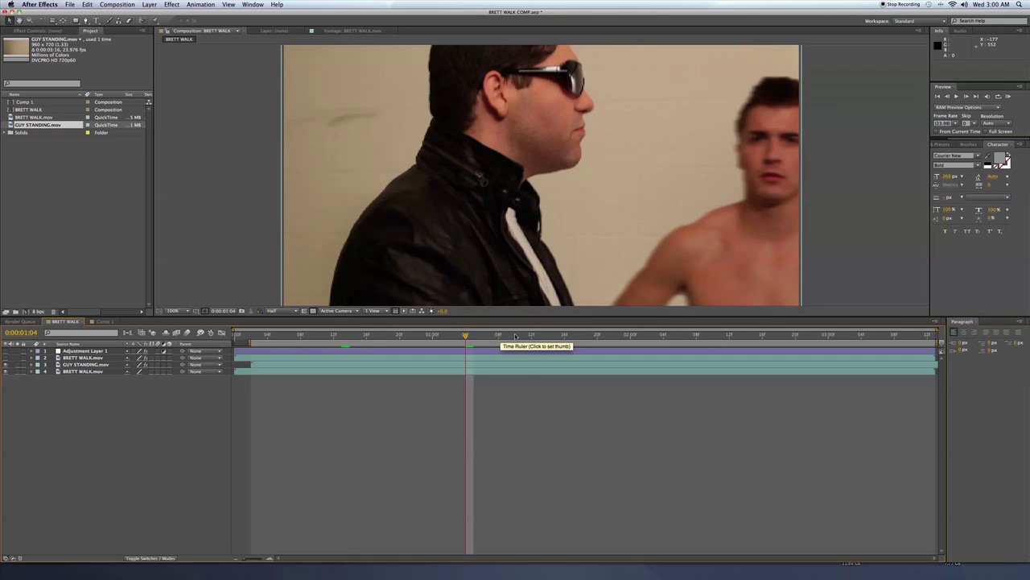
left_click_drag(522, 335, 597, 334)
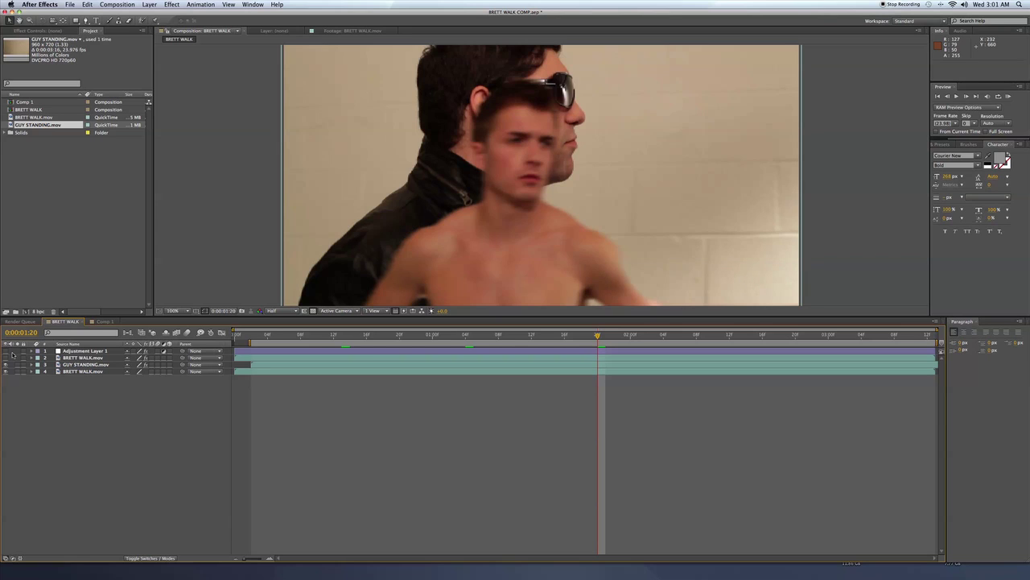
key("KP_0")
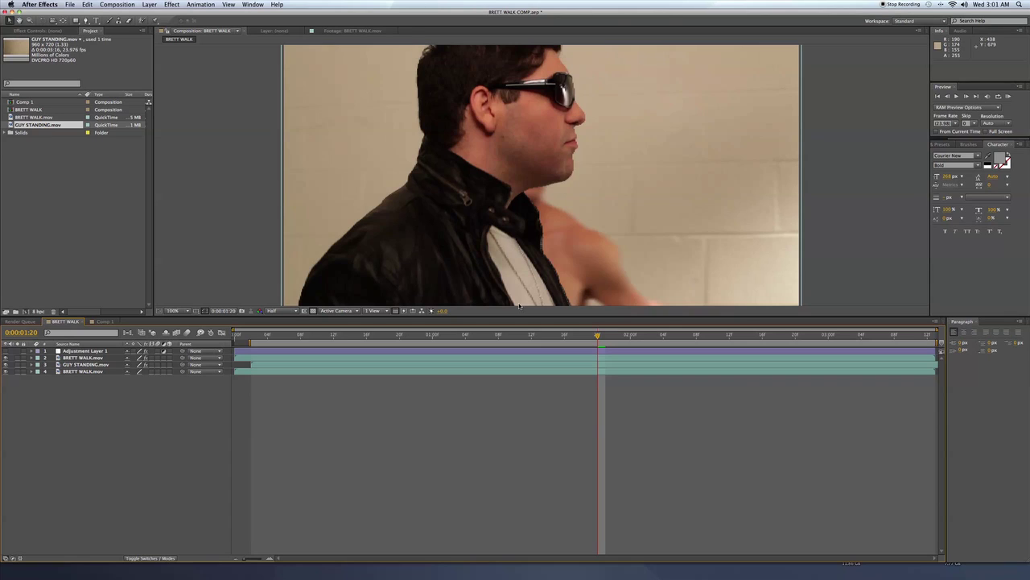
left_click(737, 335)
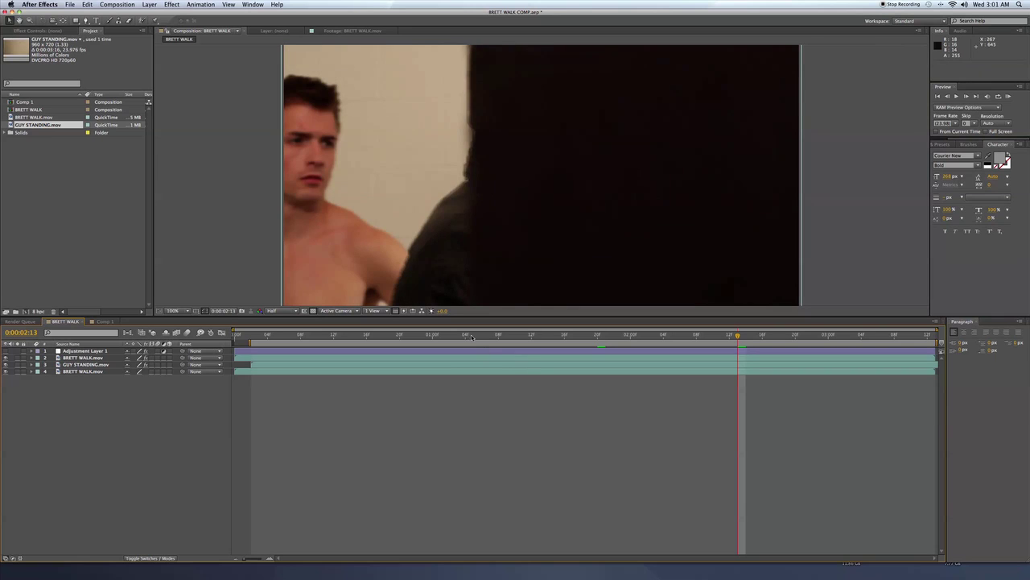
left_click(441, 335)
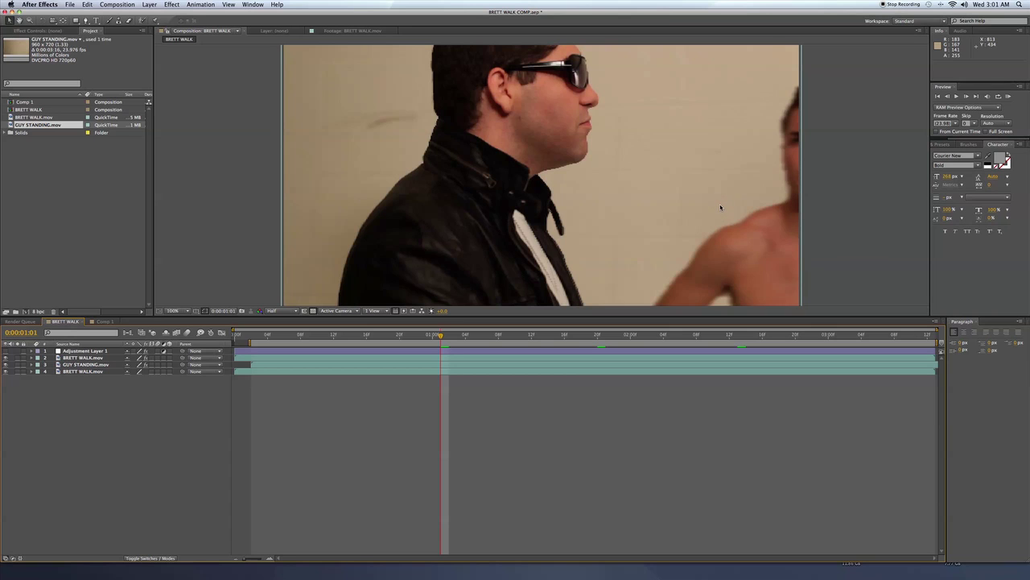
left_click_drag(441, 334, 416, 334)
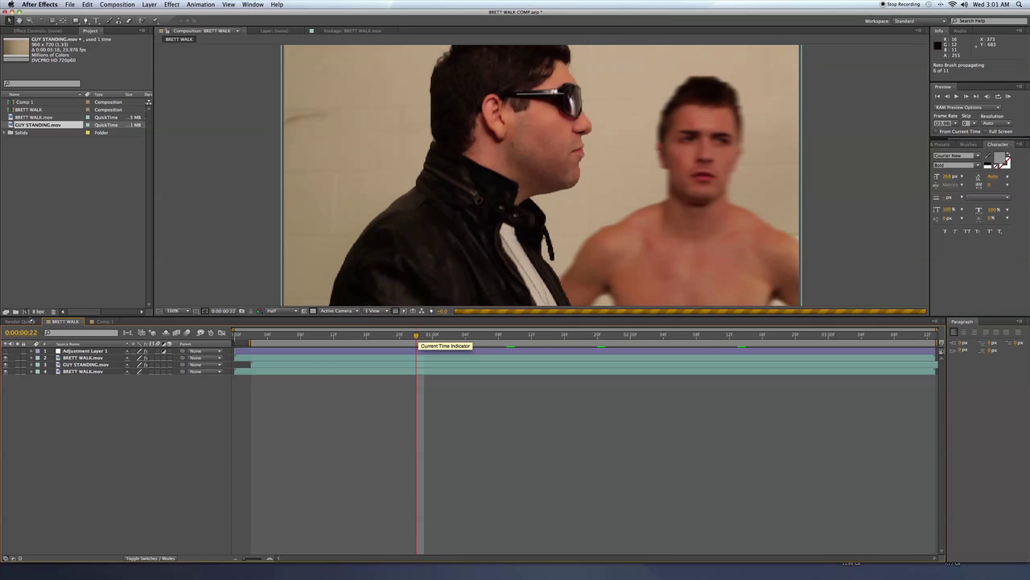
left_click(103, 321)
Step: Stack GUY STANDING.mov above BRETT WALK.mov and open it in the Layer panel at 0:00:01:09
left_click_drag(325, 336, 433, 335)
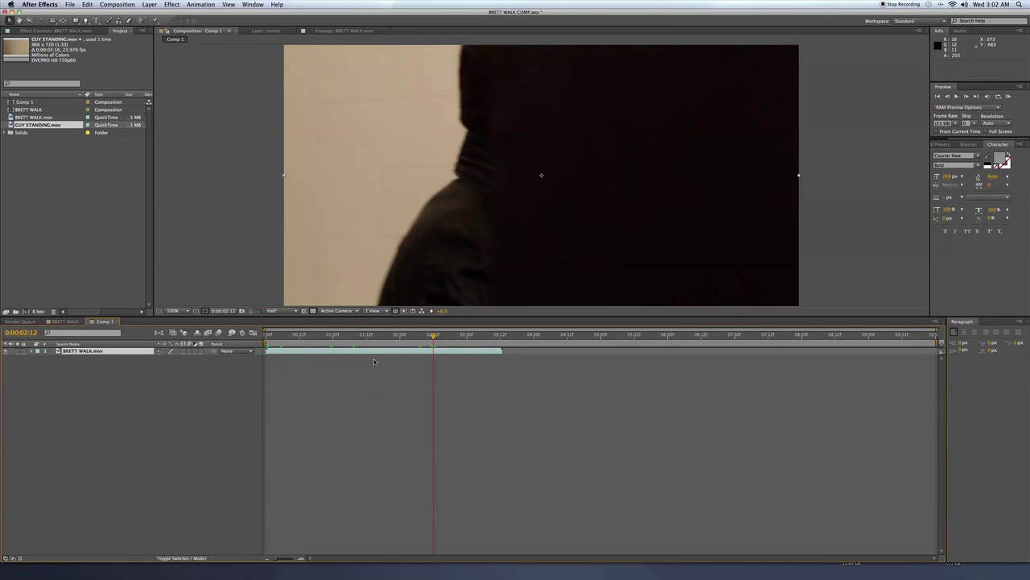
key("Home")
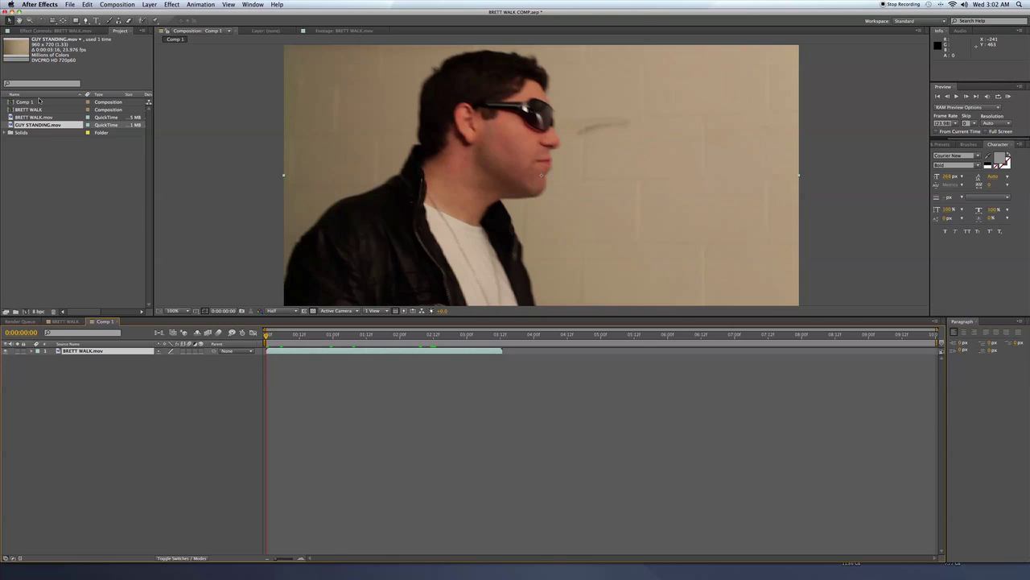
left_click_drag(14, 124, 118, 352)
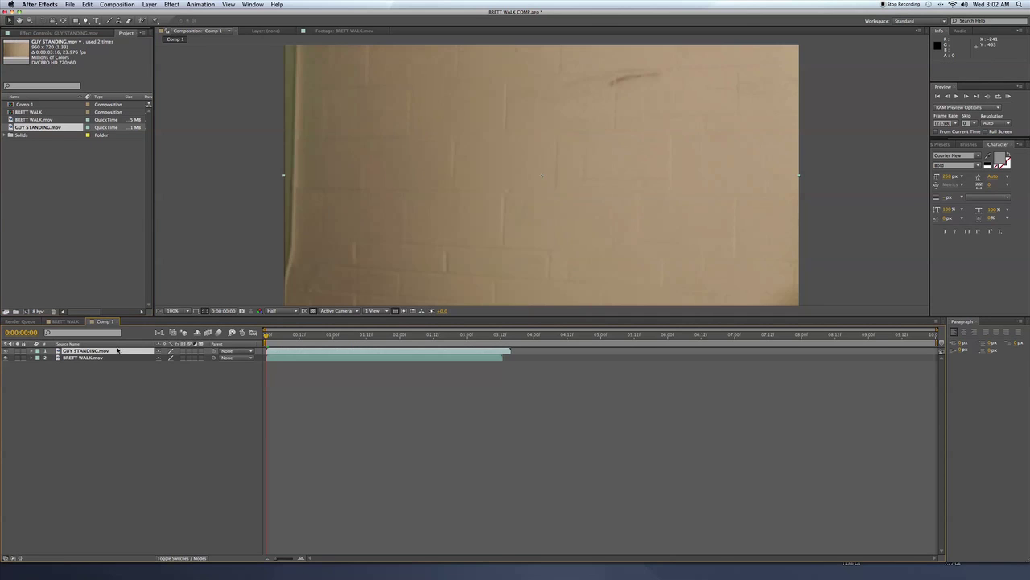
left_click(396, 335)
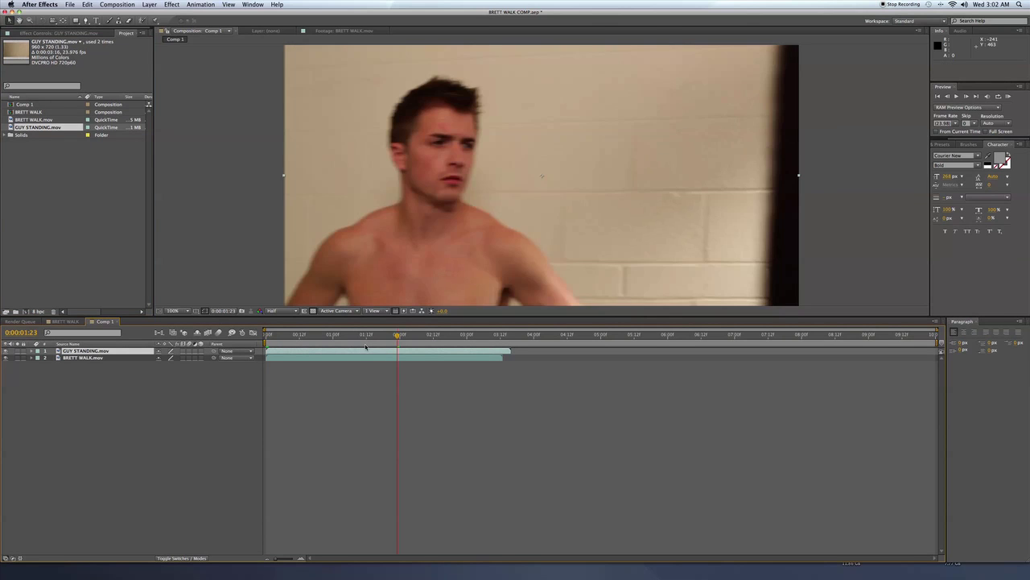
left_click(358, 336)
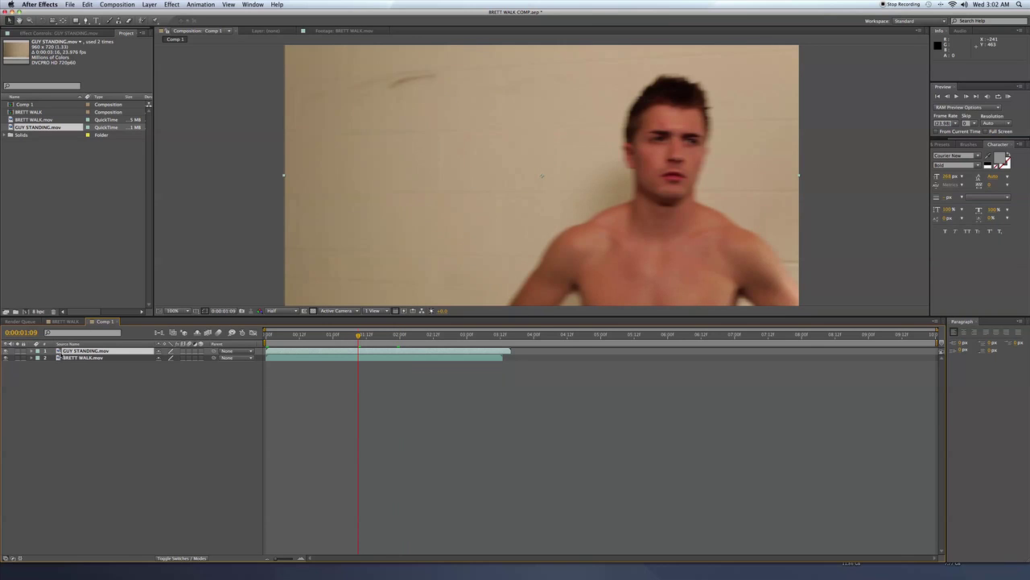
double_click(60, 352)
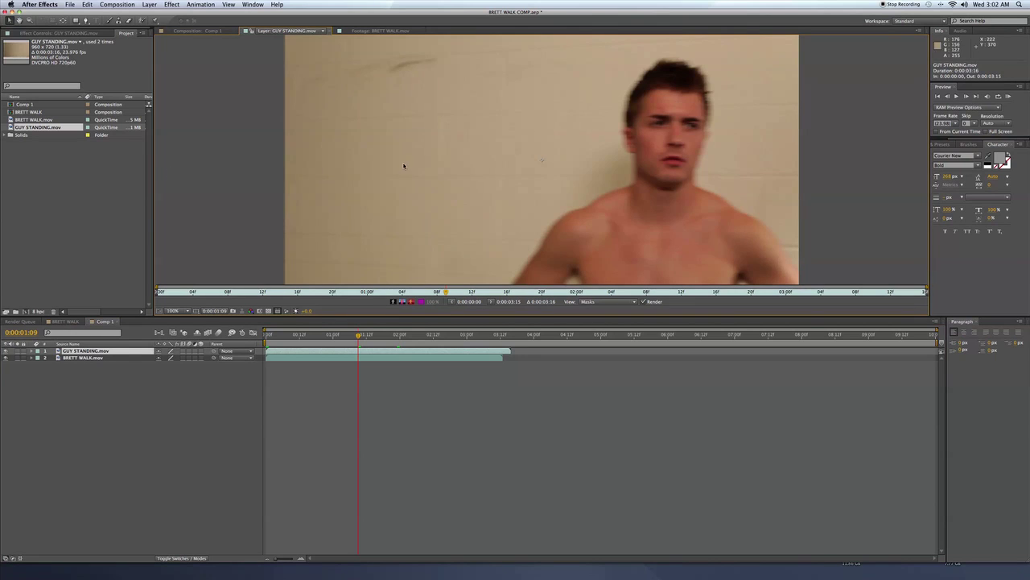
Step: Select the Roto Brush tool and enlarge the brush
left_click(141, 21)
left_click_drag(452, 155, 451, 64)
left_click_drag(475, 106, 478, 114)
Step: Paint the shirtless man as foreground, subtract the upper-right wall, and refine his right shoulder
mouse_move(656, 95)
left_mouse_down()
mouse_move(673, 121)
mouse_move(649, 134)
mouse_move(649, 190)
mouse_move(599, 212)
mouse_move(548, 267)
mouse_move(590, 240)
mouse_move(612, 259)
mouse_move(658, 260)
mouse_move(677, 240)
mouse_move(771, 262)
mouse_move(687, 209)
mouse_move(663, 112)
mouse_move(675, 82)
left_mouse_up()
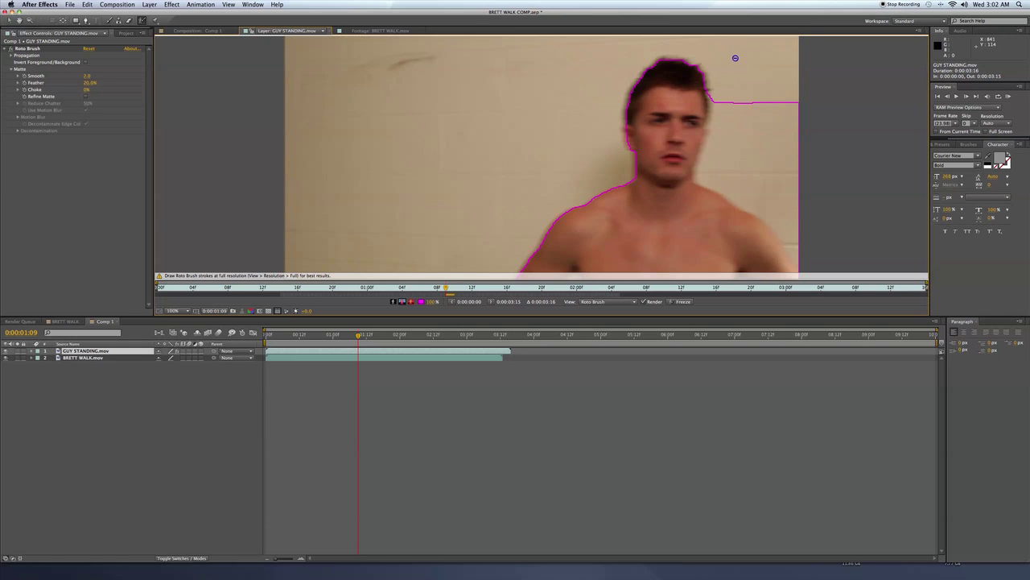
mouse_move(735, 58)
left_mouse_down()
mouse_move(768, 172)
mouse_move(826, 220)
mouse_move(774, 207)
mouse_move(782, 232)
mouse_move(836, 268)
mouse_move(808, 264)
left_mouse_up()
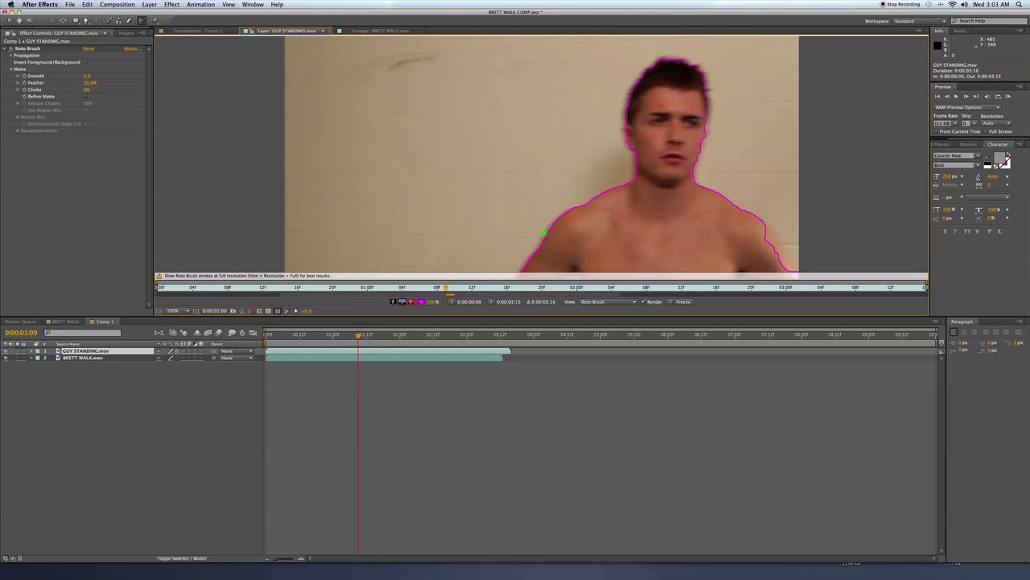
key("Page_Down")
key("Page_Down")
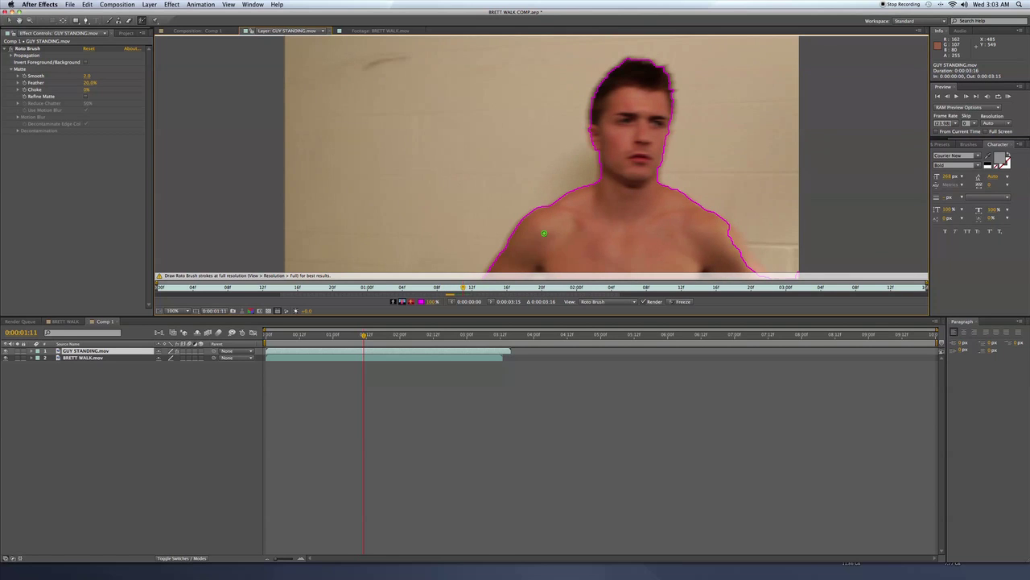
left_click_drag(727, 233, 759, 275)
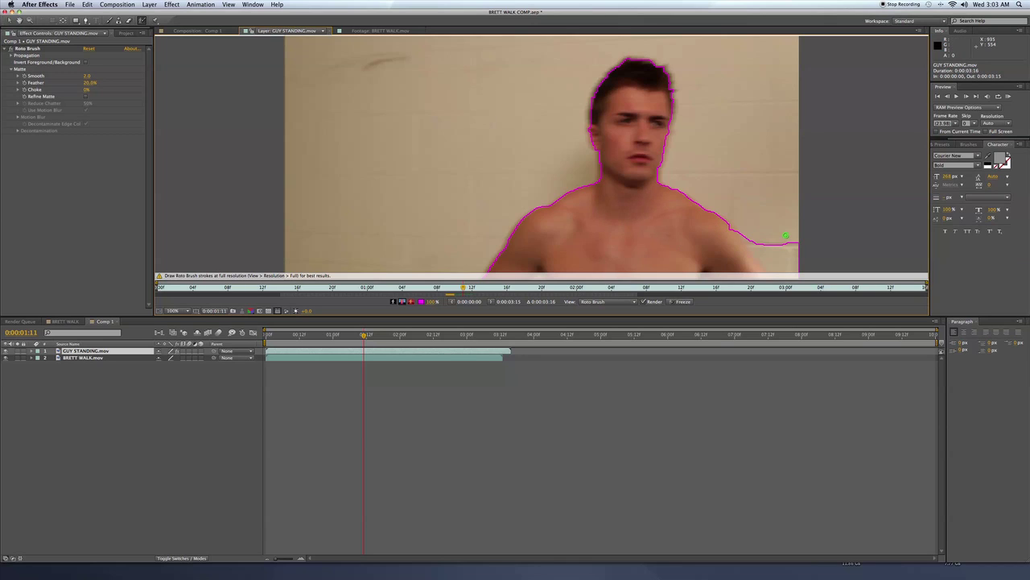
left_click_drag(772, 234, 797, 278)
Step: Step forward and play to review the propagated matte, then step back to the problem frames
key("Page_Down")
key("Page_Down")
key("Page_Down")
key("Page_Down")
key("Page_Down")
key("Page_Down")
key("Page_Down")
key("Page_Down")
key("Page_Down")
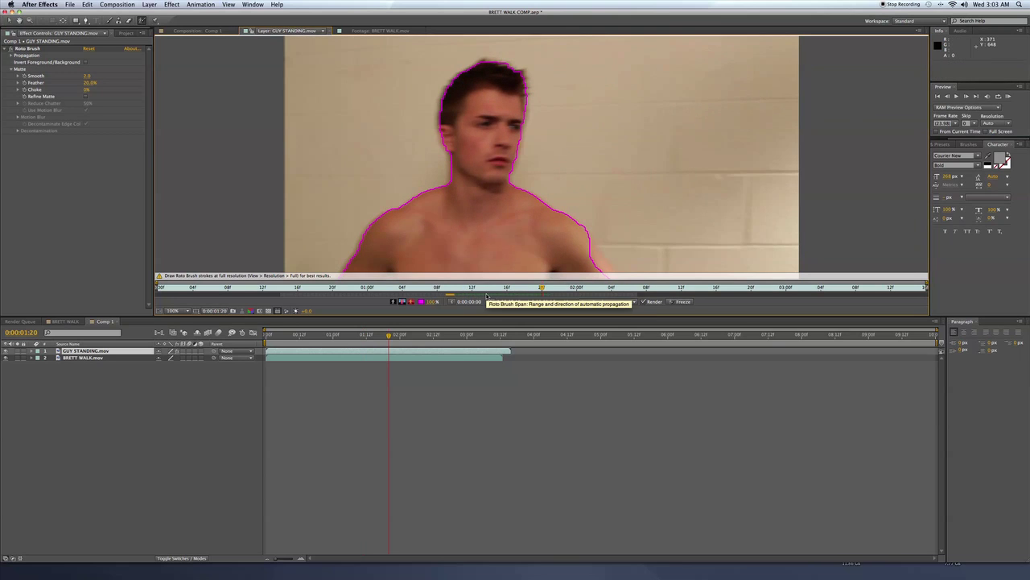
key("Page_Down")
key("Page_Down")
key("Page_Down")
key("Page_Down")
key("Page_Down")
key("Page_Down")
key("Page_Down")
key("Page_Down")
key("Page_Down")
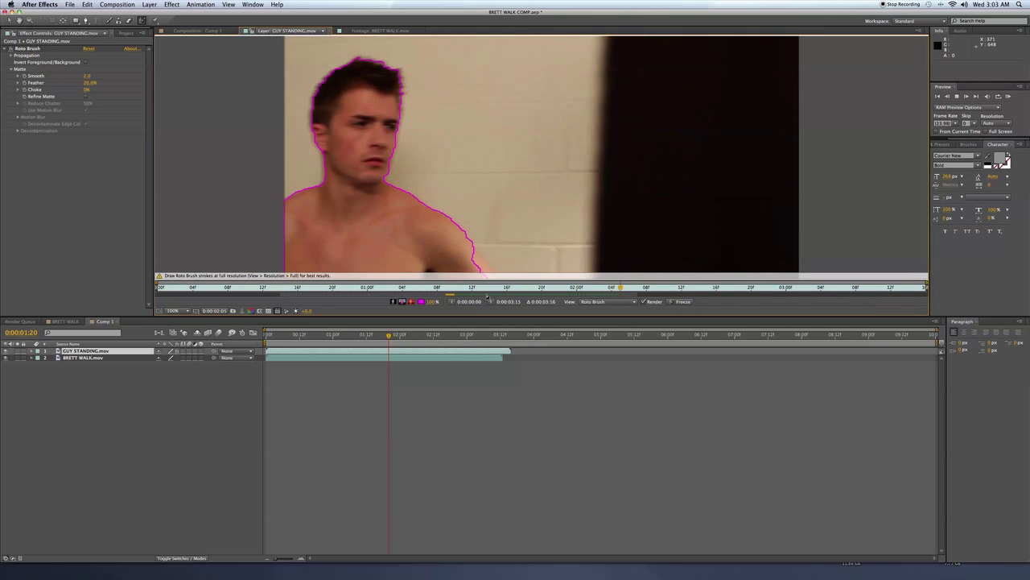
key("space")
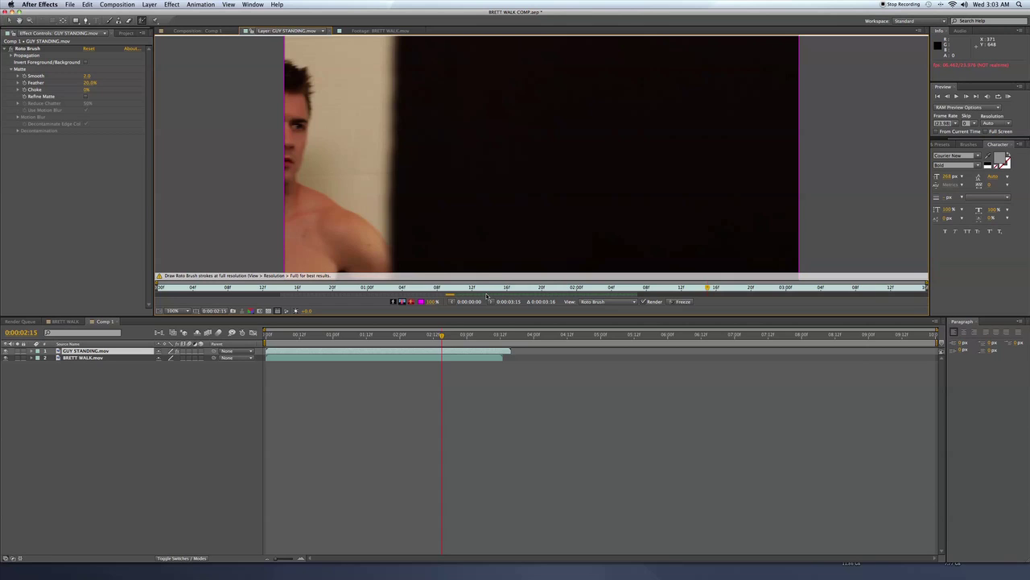
key("Page_Up")
key("Page_Up")
key("Page_Up")
key("Page_Up")
key("Page_Up")
key("Page_Up")
key("Page_Up")
key("Page_Up")
key("Page_Up")
key("Page_Up")
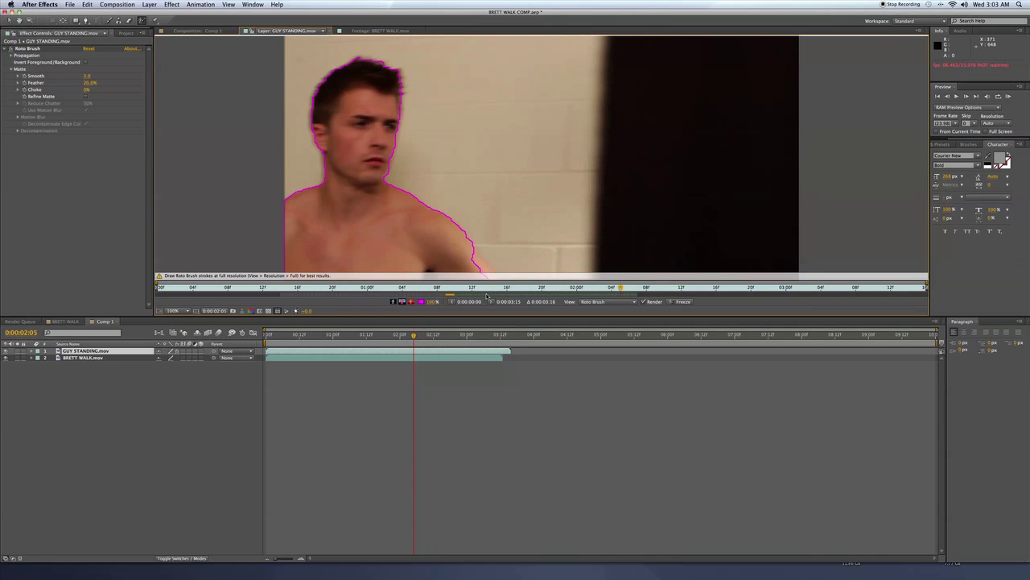
key("Page_Up")
key("Page_Up")
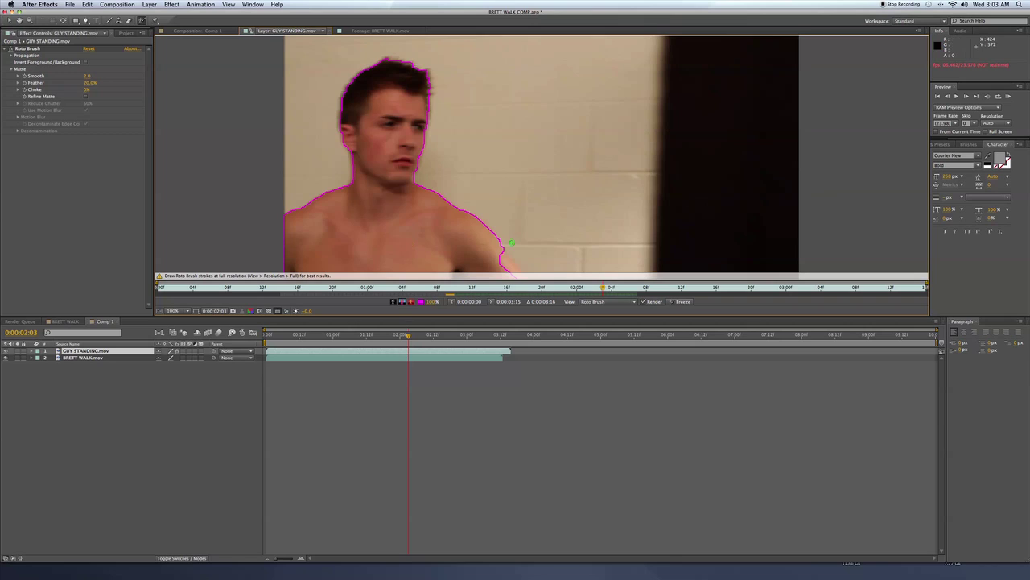
Step: Add right-shoulder strokes on frames 1:23, 1:15 and 1:13, undoing one stroke that made a loop
left_click_drag(497, 252, 518, 274)
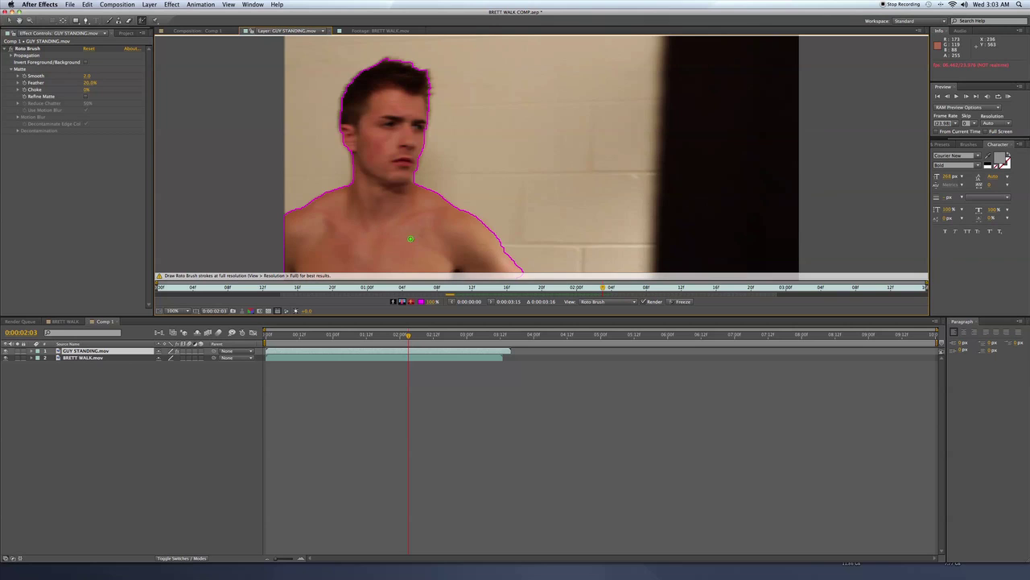
key("Page_Up")
key("Page_Up")
key("Page_Up")
key("Page_Up")
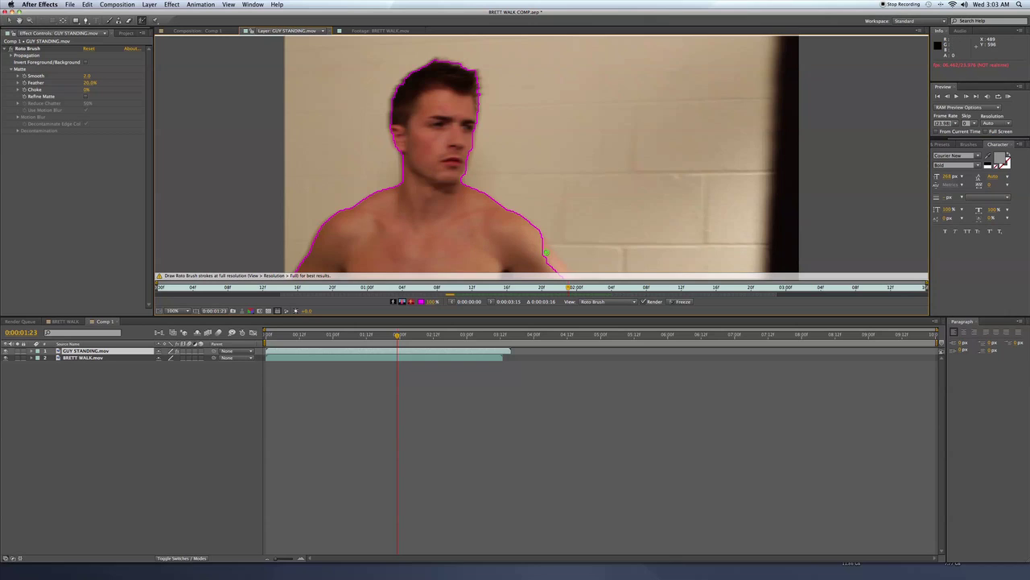
left_click_drag(545, 250, 557, 279)
key("super+z")
key("Page_Up")
key("Page_Up")
key("Page_Up")
key("Page_Up")
key("Page_Up")
key("Page_Up")
key("Page_Up")
key("Page_Up")
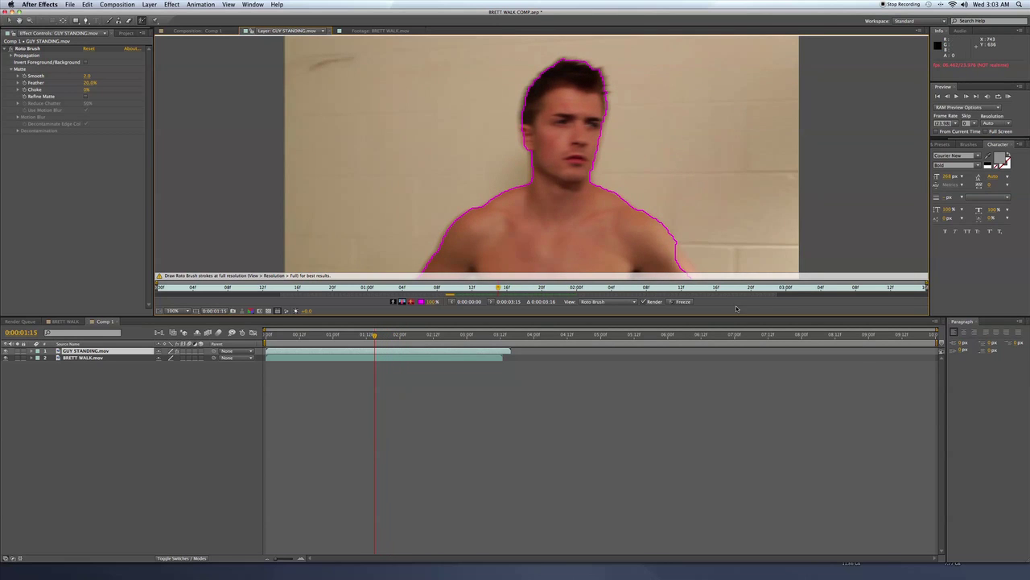
left_click_drag(672, 248, 690, 272)
key("Page_Up")
key("Page_Up")
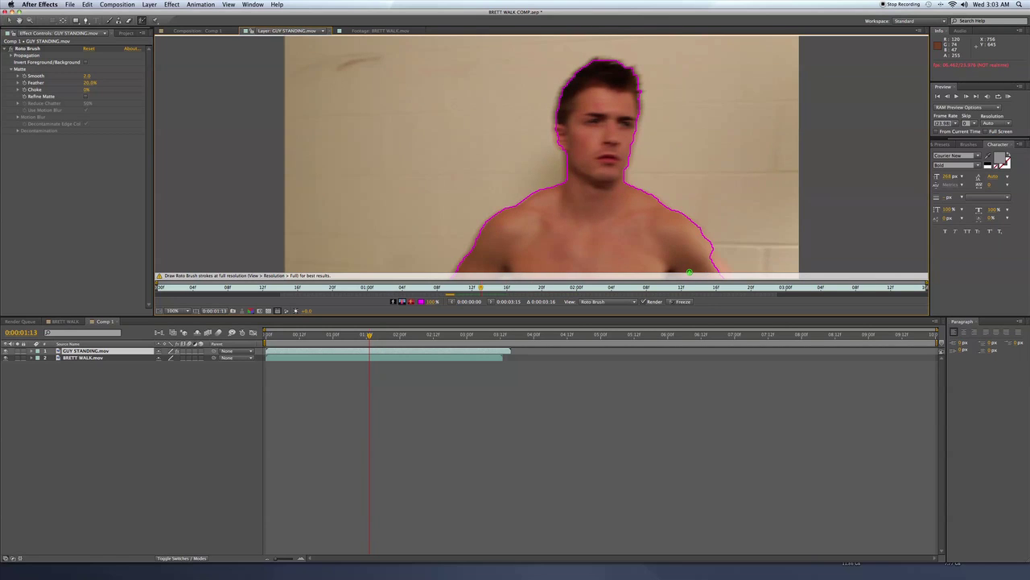
left_click_drag(707, 251, 727, 273)
Step: Check frames 1:11 back to 1:07, then add and trim the right shoulder edge at 1:10
key("Page_Up")
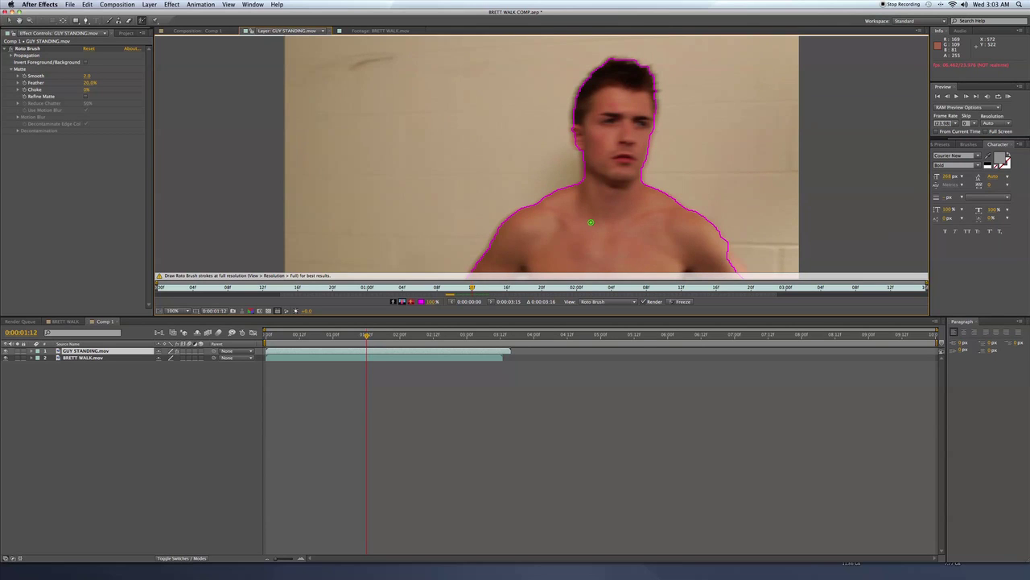
key("Page_Up")
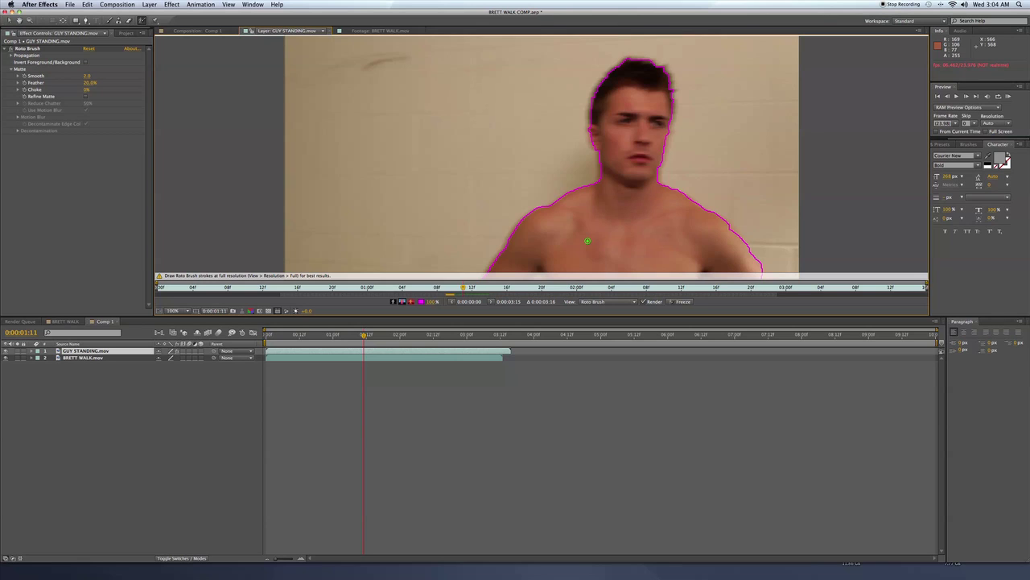
key("Page_Up")
key("Page_Up")
key("Page_Up")
key("Page_Up")
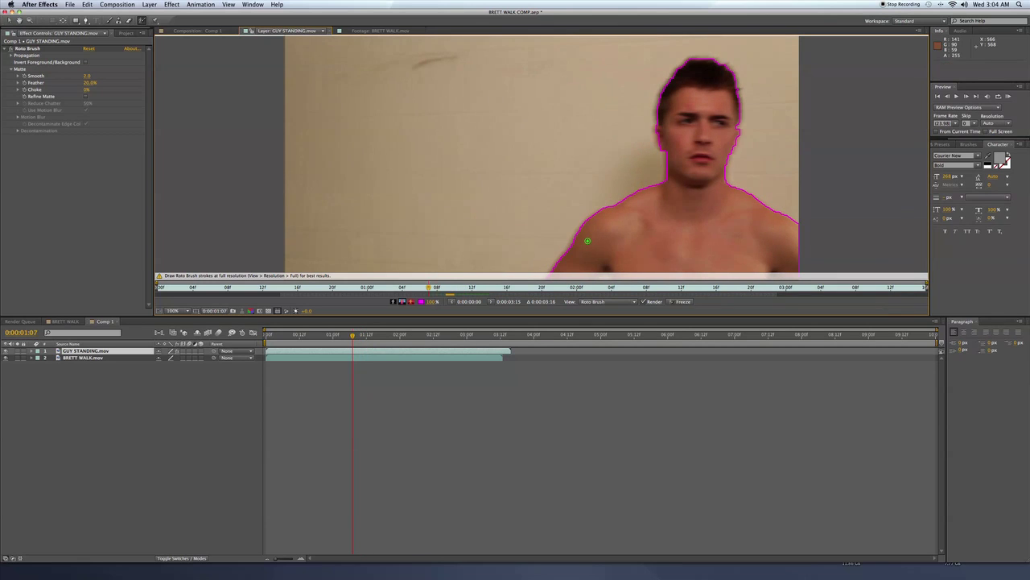
key("Page_Down")
key("Page_Down")
key("Page_Down")
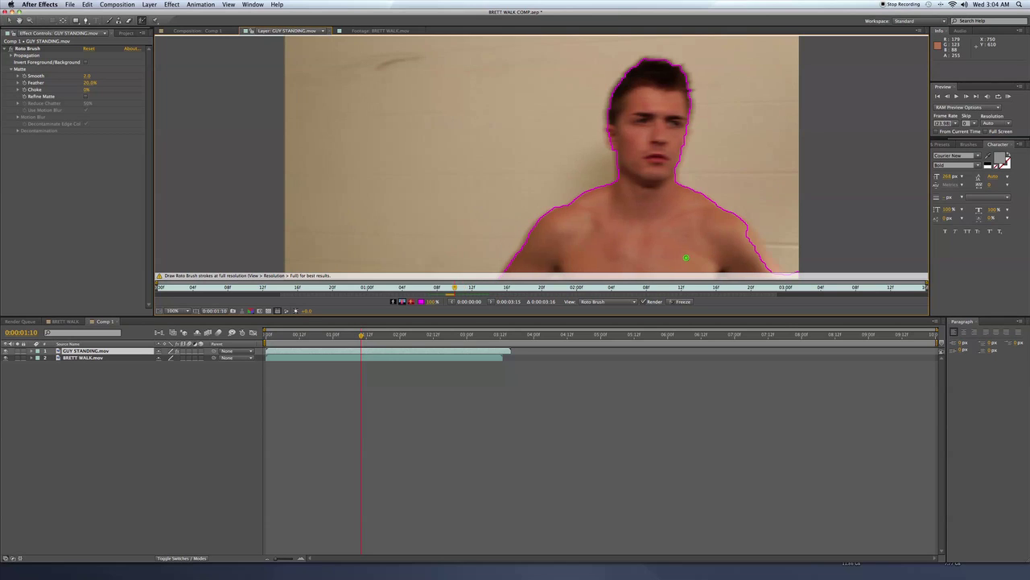
left_click_drag(739, 231, 772, 272)
left_click_drag(775, 234, 795, 267)
key("Page_Down")
key("Page_Down")
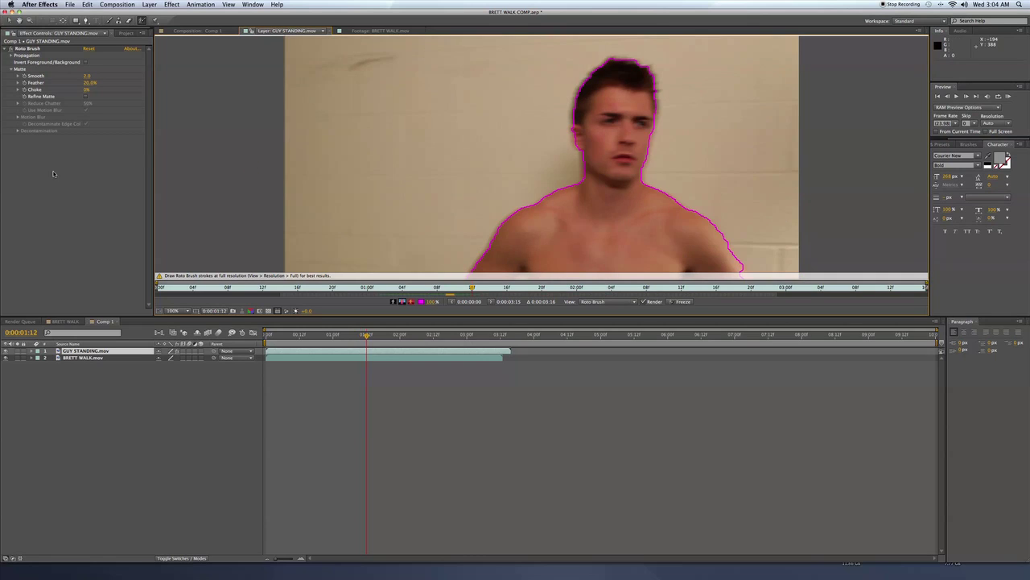
Step: Enable Refine Matte, lower Feather to 11.0%, and turn on View Decontamination Map
left_click(85, 97)
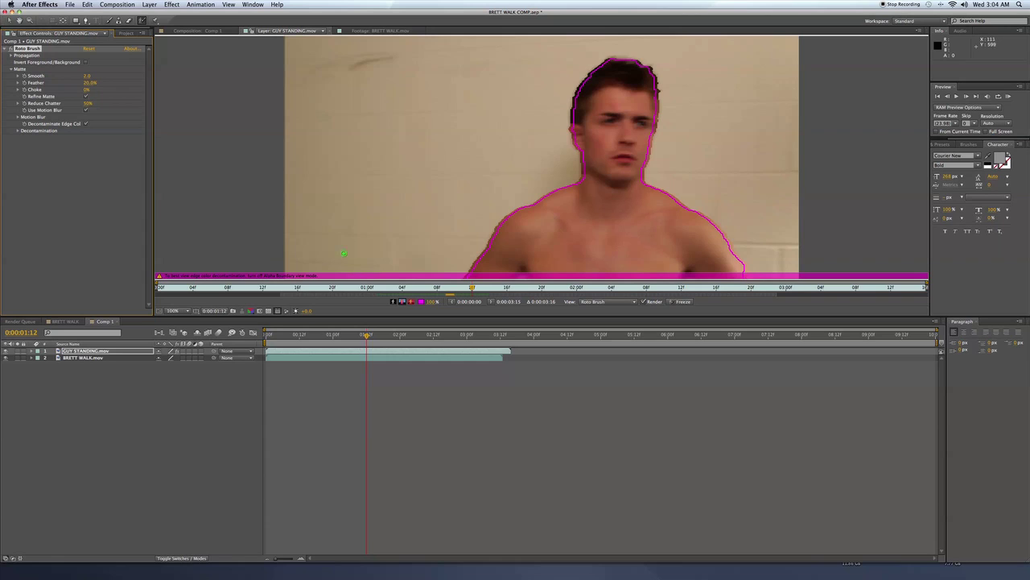
left_click(18, 76)
left_click(18, 94)
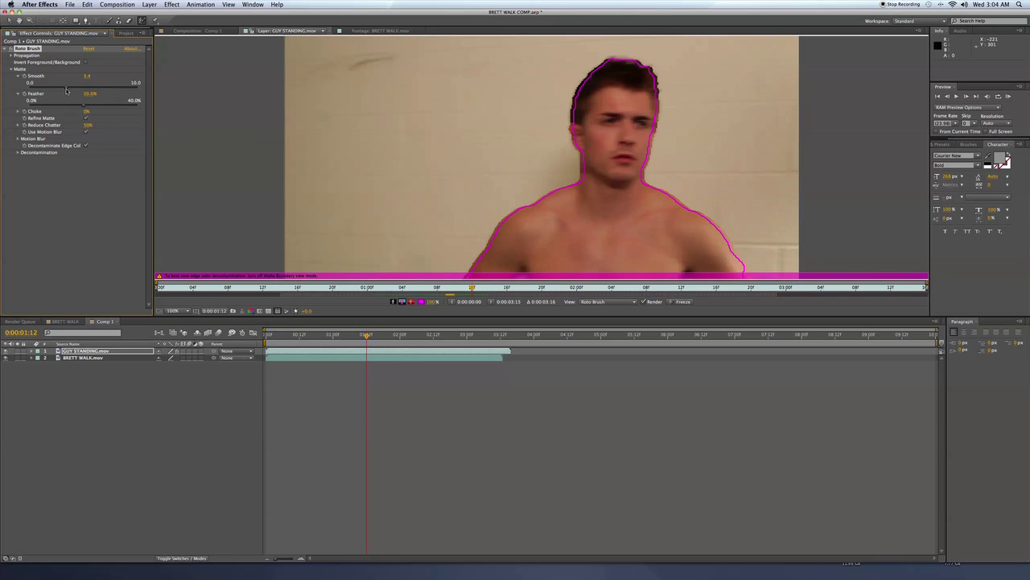
left_click(78, 105)
left_click(17, 152)
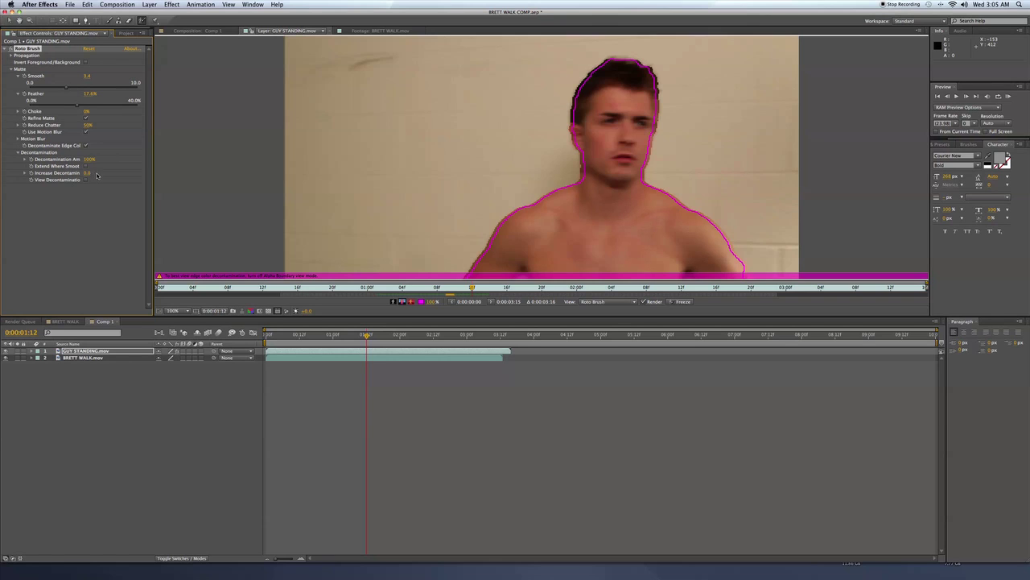
left_click(85, 180)
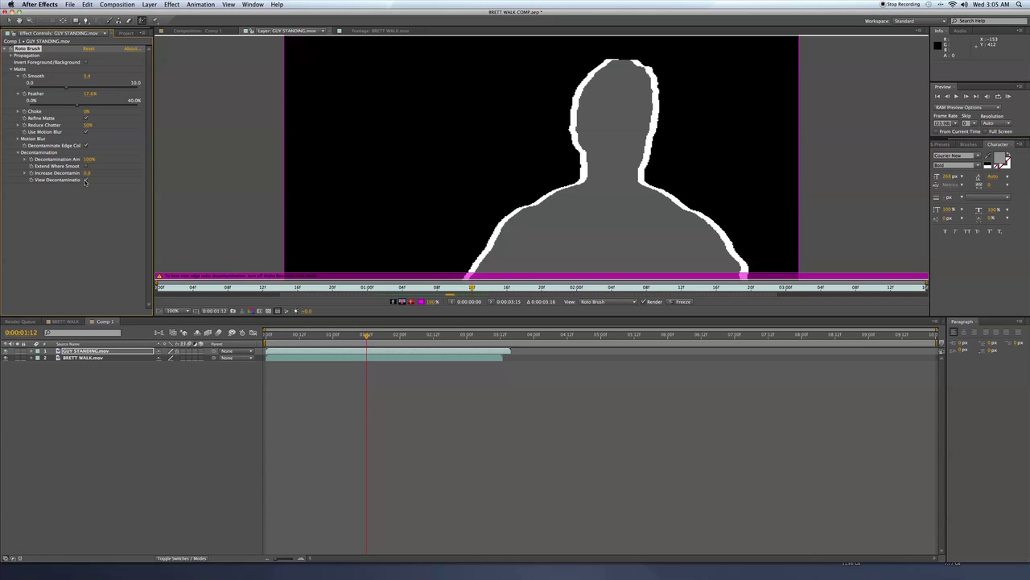
left_click_drag(75, 104, 63, 106)
Step: Raise the Feather to about 24% and duplicate the BRETT WALK.mov layer
left_click(89, 105)
left_click(78, 358)
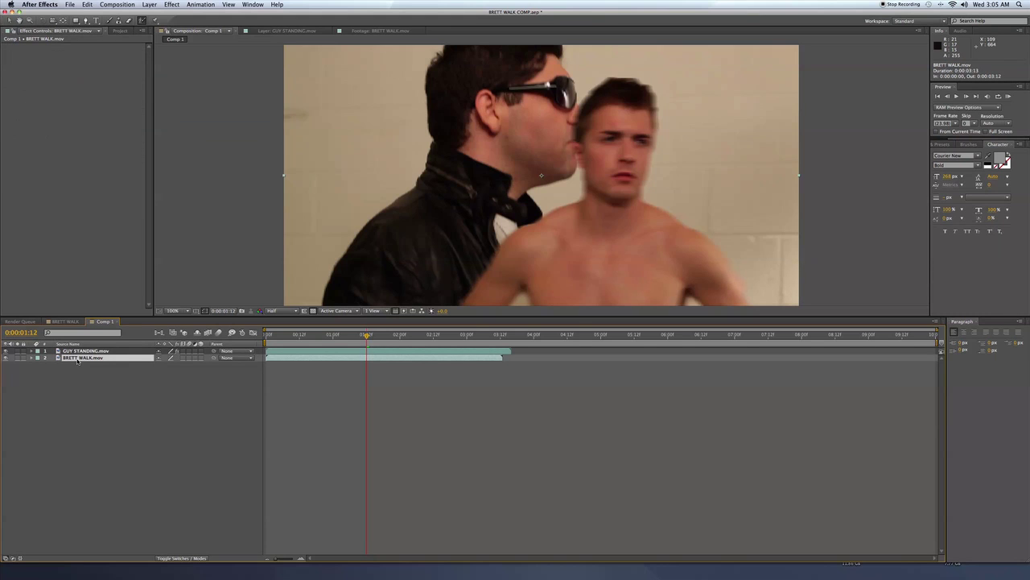
key("super+d")
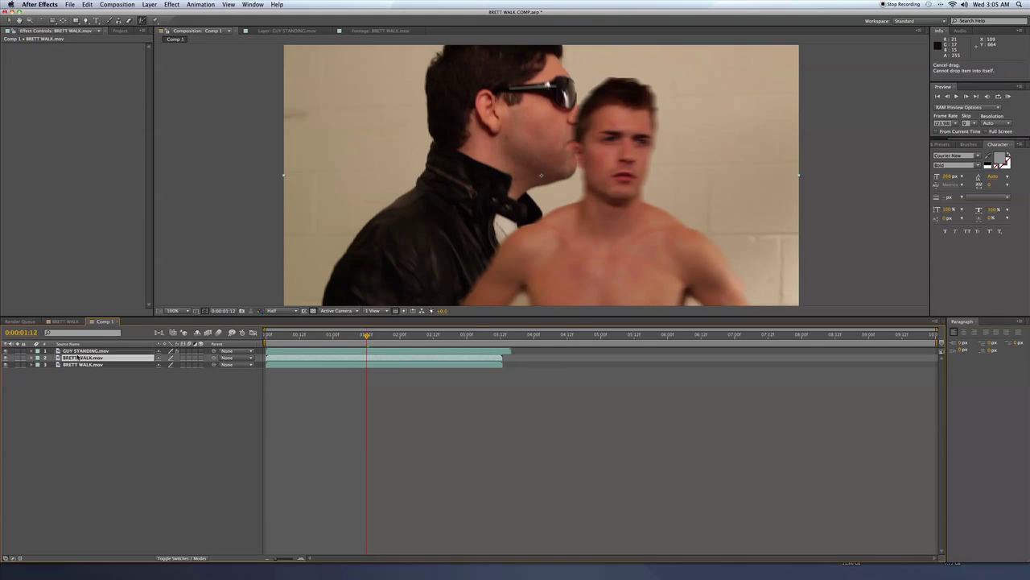
Step: Move the copy above GUY STANDING, open it alone, and paint a foreground stroke on the jacket man's head
left_click_drag(78, 360, 81, 354)
double_click(81, 352)
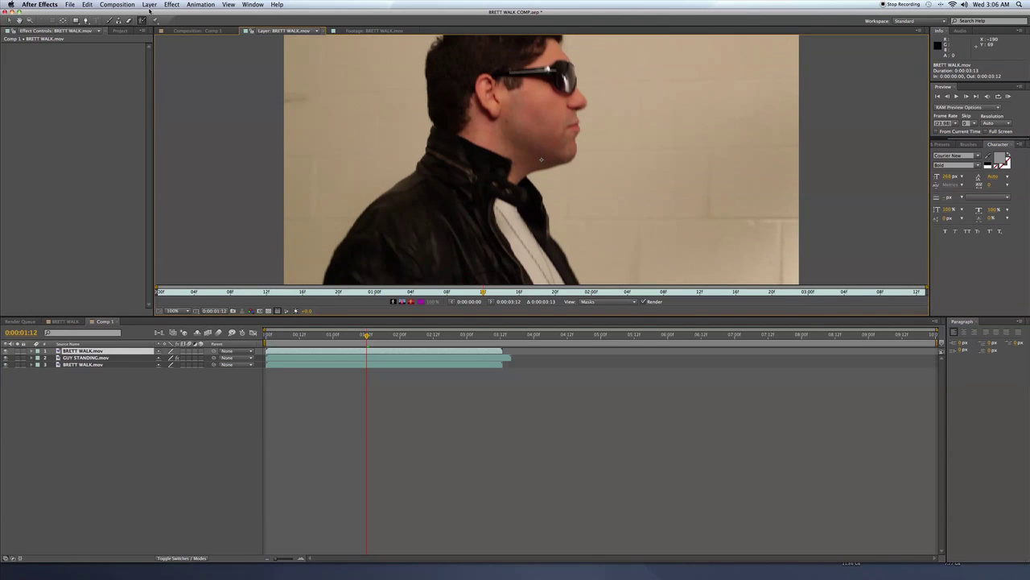
mouse_move(456, 73)
left_mouse_down()
mouse_move(498, 67)
mouse_move(500, 121)
mouse_move(404, 187)
mouse_move(369, 258)
mouse_move(463, 213)
mouse_move(512, 263)
left_mouse_up()
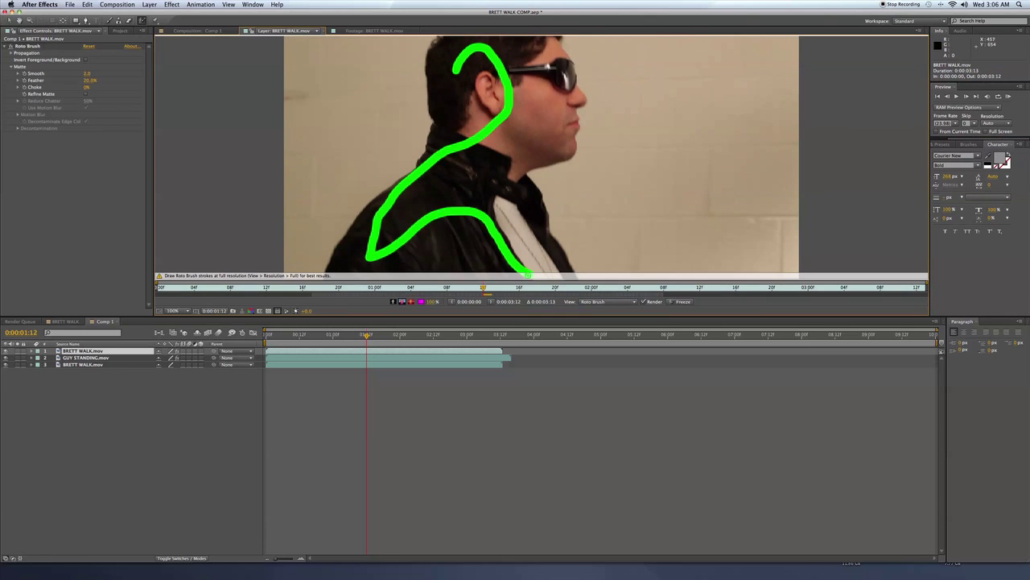
Step: Paint the Roto Brush stroke over the jacket man's head and body, propagating it forward several frames
left_click_drag(527, 274, 528, 275)
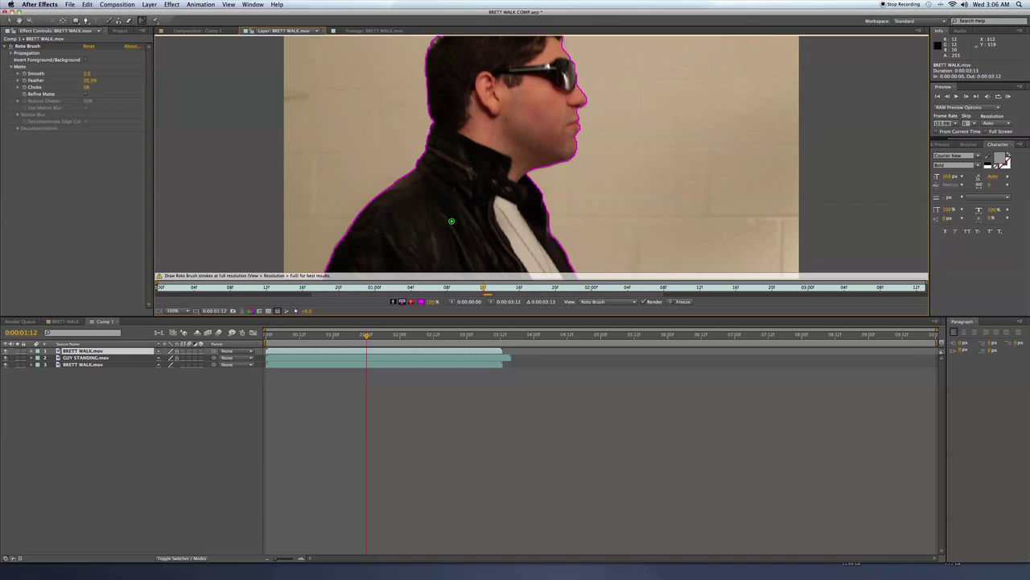
key("Page_Up")
key("Page_Up")
key("Page_Up")
key("Page_Up")
key("Page_Up")
key("Page_Up")
key("Page_Up")
key("Page_Up")
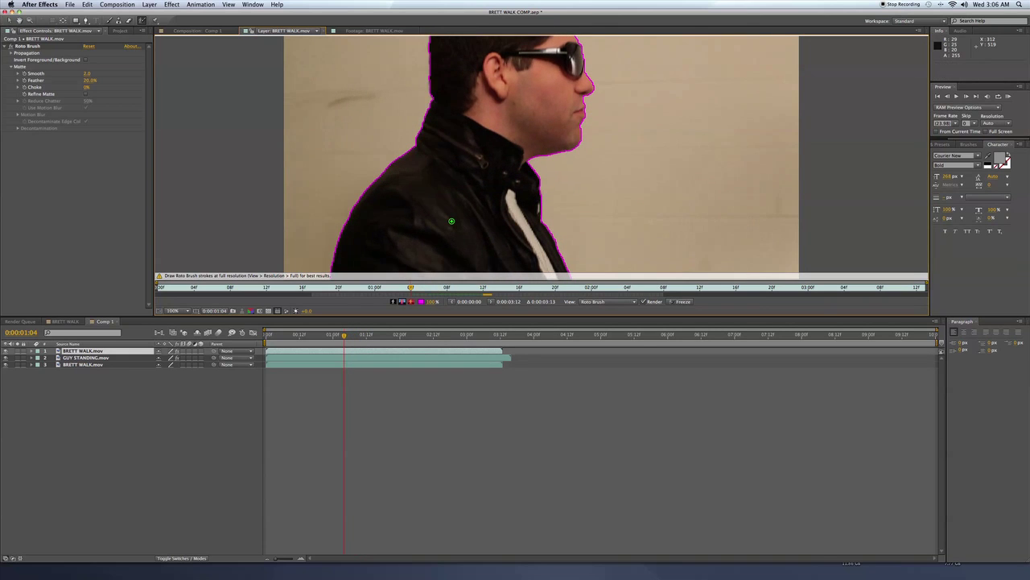
key("Page_Down")
key("Page_Down")
key("Page_Down")
key("Page_Down")
key("Page_Down")
key("Page_Down")
key("Page_Down")
key("Page_Down")
key("Page_Down")
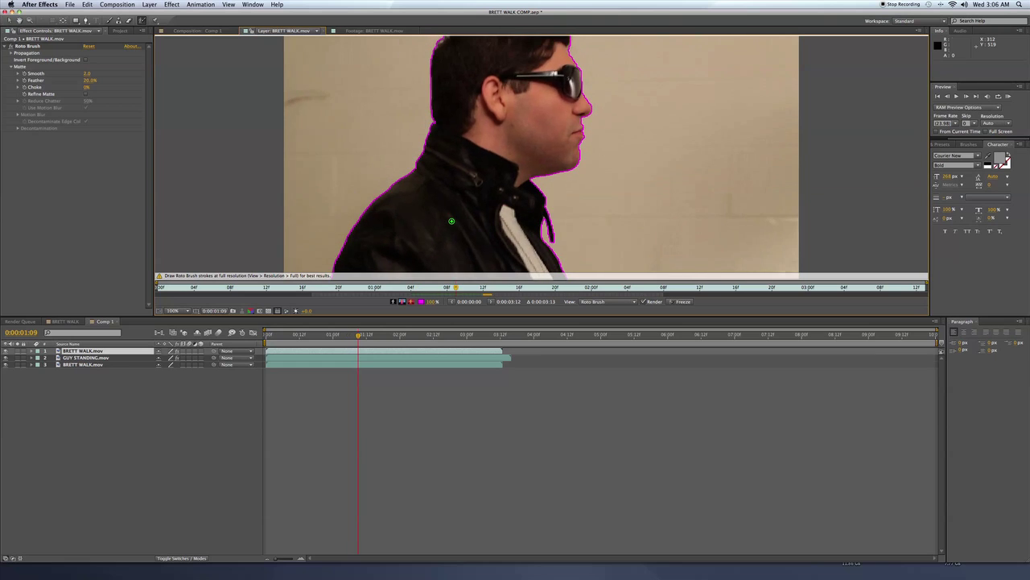
key("Page_Down")
key("Page_Down")
key("Page_Down")
key("Page_Down")
key("Page_Down")
key("Page_Down")
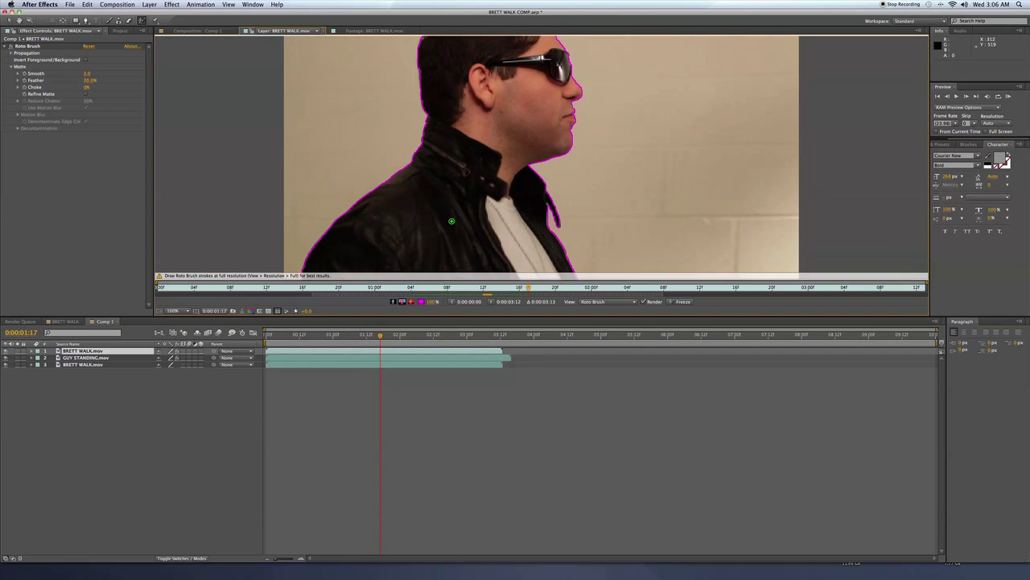
key("Page_Down")
key("Page_Down")
key("Page_Down")
key("Page_Down")
key("Page_Down")
key("Page_Down")
key("Page_Down")
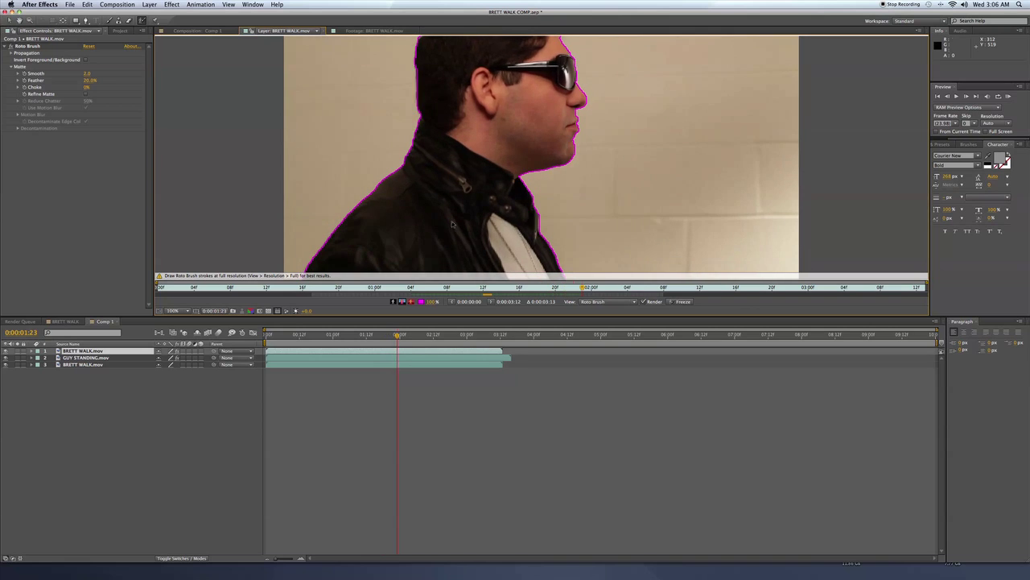
key("Page_Down")
key("Page_Down")
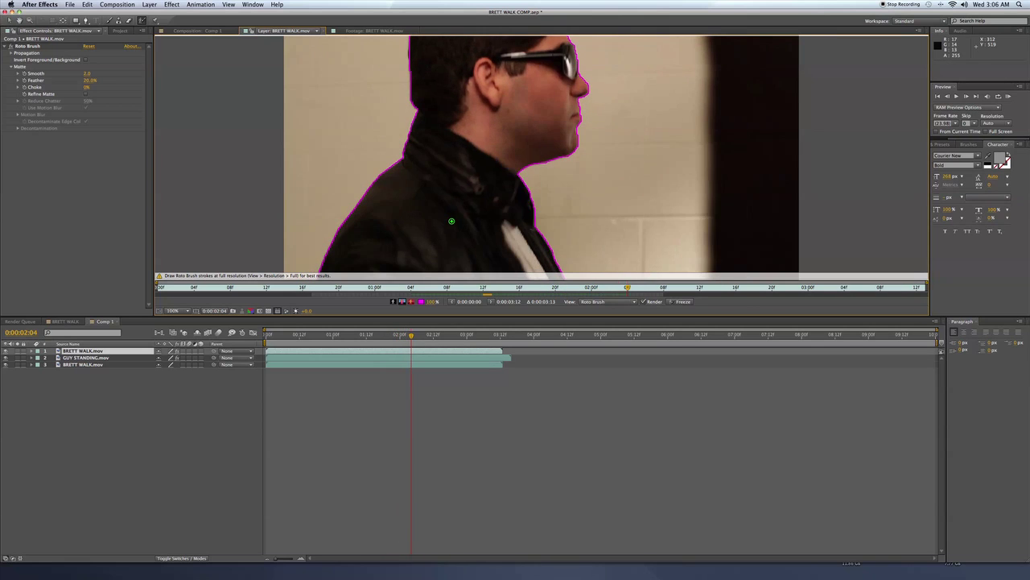
Step: Extend the matte back to earlier frames, review it forward through 0:00:02:07, then return to Comp 1
key("Page_Up")
key("Page_Up")
key("Page_Up")
key("Page_Up")
key("Page_Up")
key("Page_Up")
key("Page_Up")
key("Page_Up")
key("Page_Up")
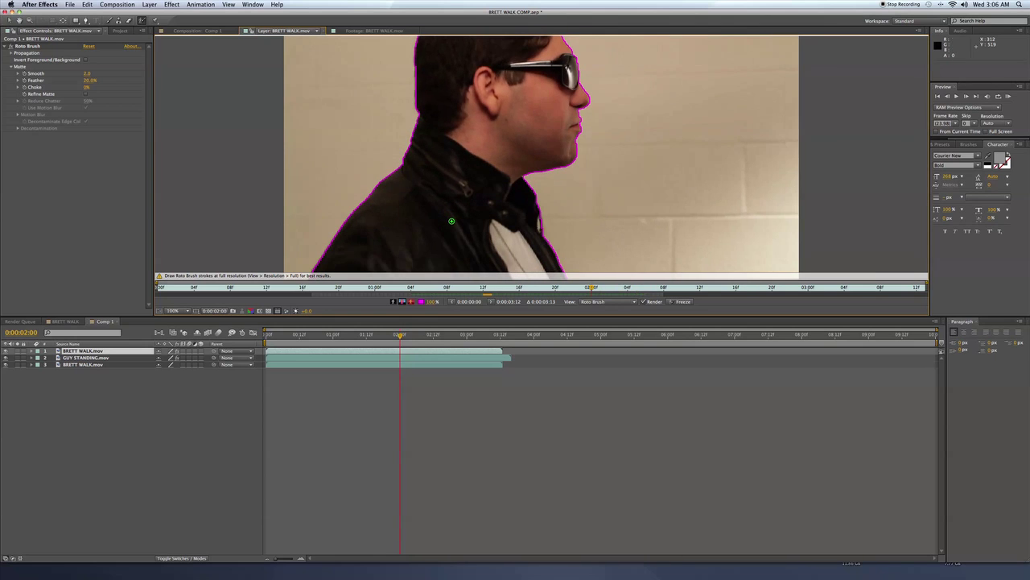
key("Page_Up")
key("Page_Up")
key("Page_Up")
key("Page_Up")
key("Page_Up")
key("Page_Up")
key("Page_Up")
key("Page_Up")
key("Page_Up")
key("Page_Up")
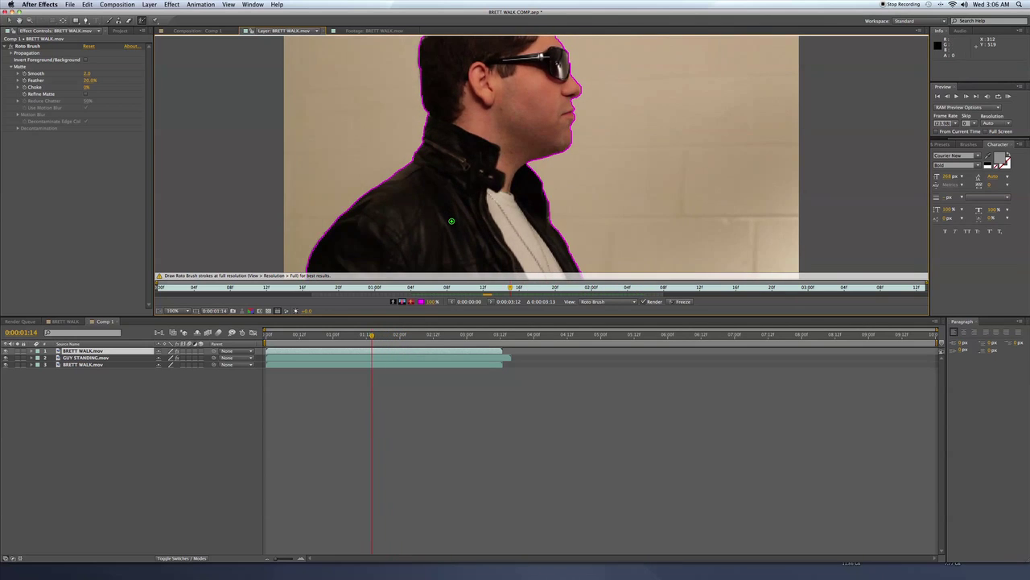
key("Page_Up")
key("Page_Up")
key("Page_Up")
key("Page_Up")
key("Page_Up")
key("Page_Up")
key("Page_Up")
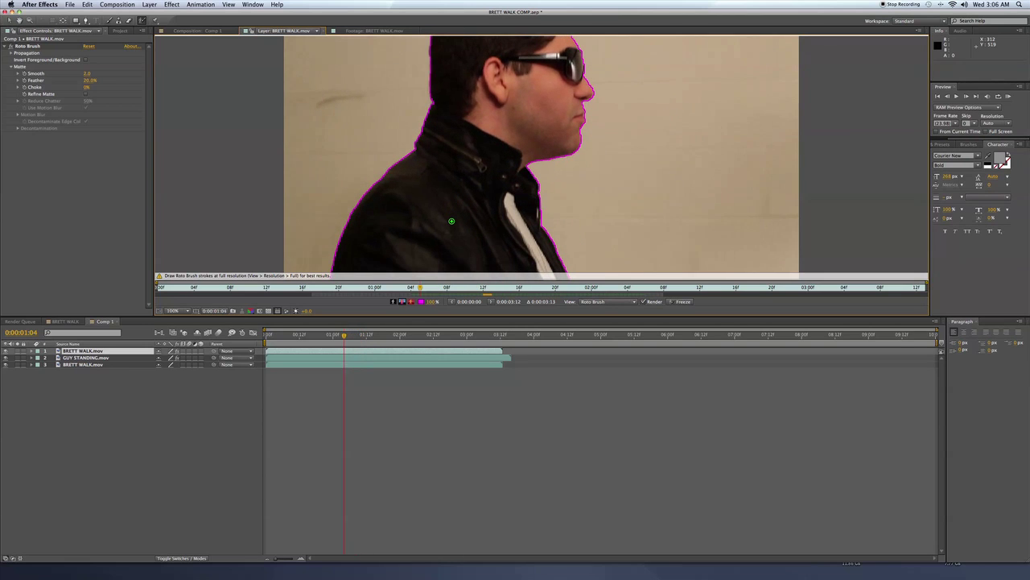
key("Page_Up")
key("Page_Up")
key("Page_Up")
key("Page_Up")
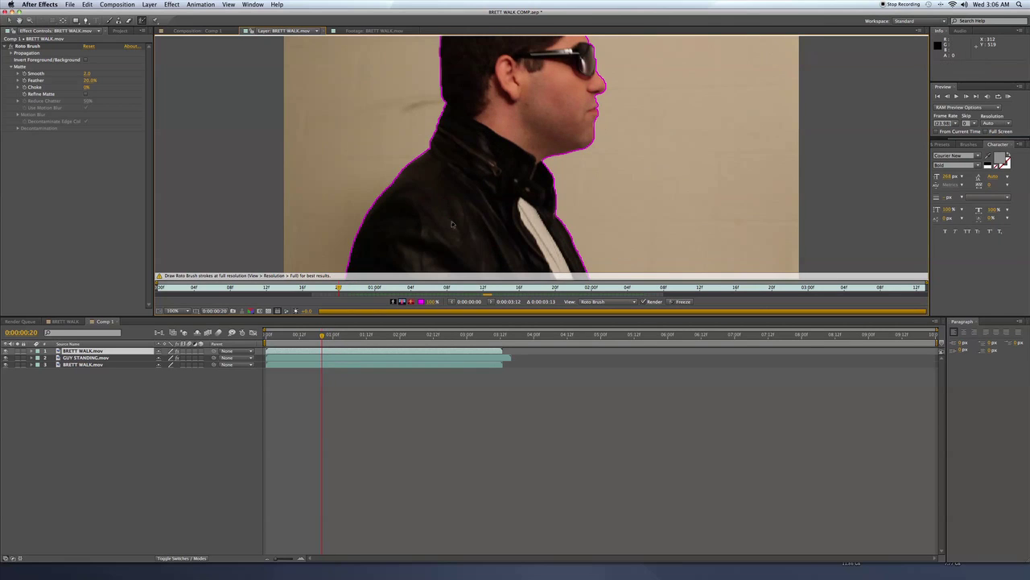
key("Page_Up")
key("Page_Up")
key("Page_Up")
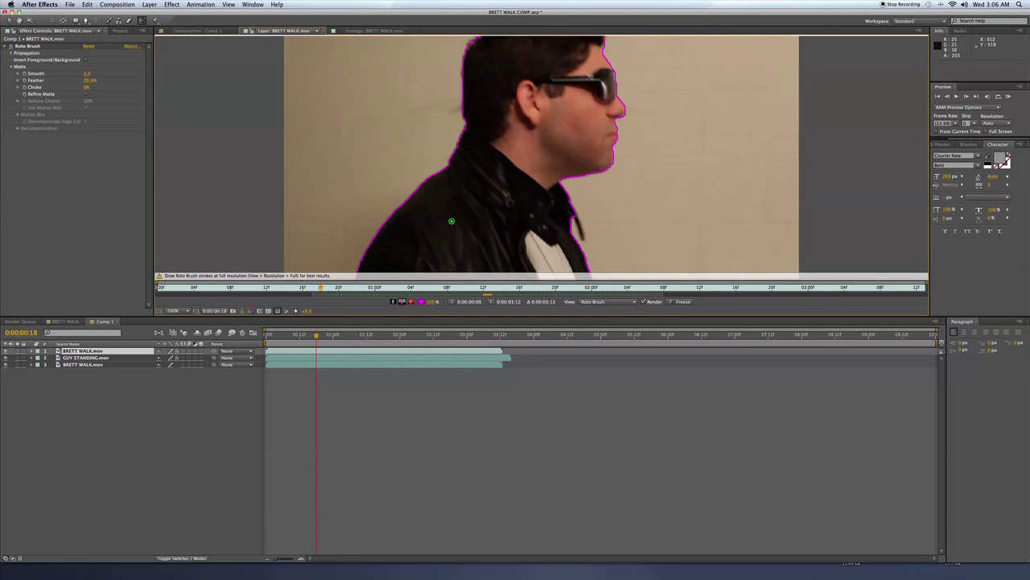
key("Page_Down")
key("Page_Down")
key("Page_Down")
key("Page_Down")
key("Page_Down")
key("Page_Down")
key("Page_Down")
key("Page_Down")
key("Page_Down")
key("Page_Down")
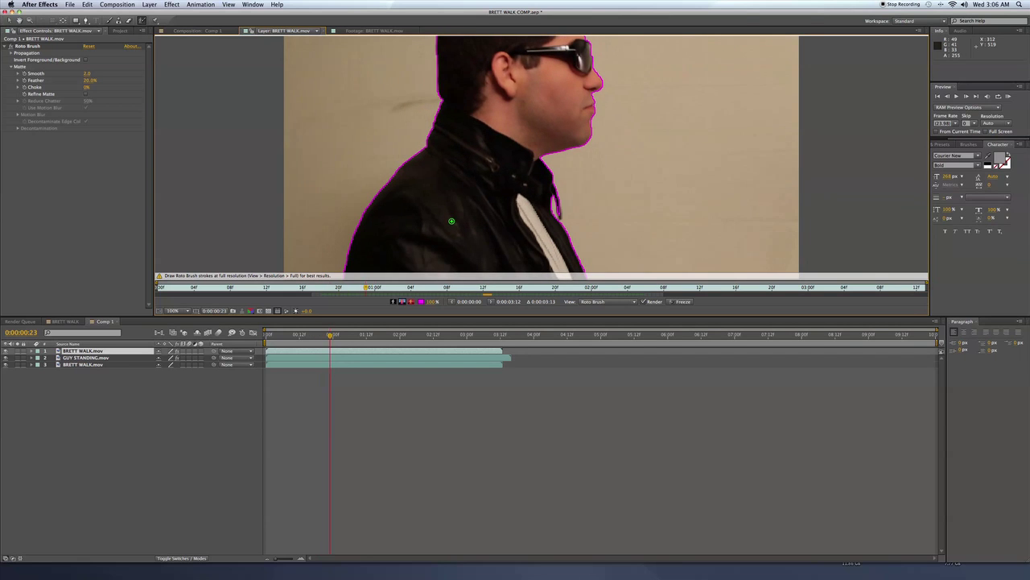
key("Page_Down")
key("Page_Down")
key("Page_Down")
key("Page_Down")
key("Page_Down")
key("Page_Down")
key("Page_Down")
key("Page_Down")
key("Page_Down")
key("Page_Down")
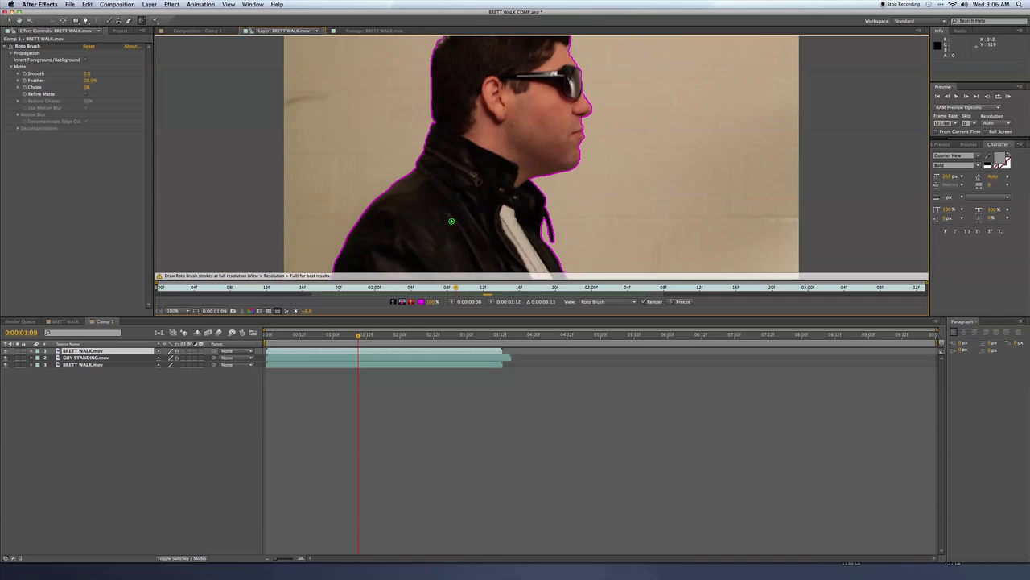
key("Page_Down")
key("Page_Down")
key("Page_Down")
key("Page_Down")
key("Page_Down")
key("Page_Down")
key("Page_Down")
key("Page_Down")
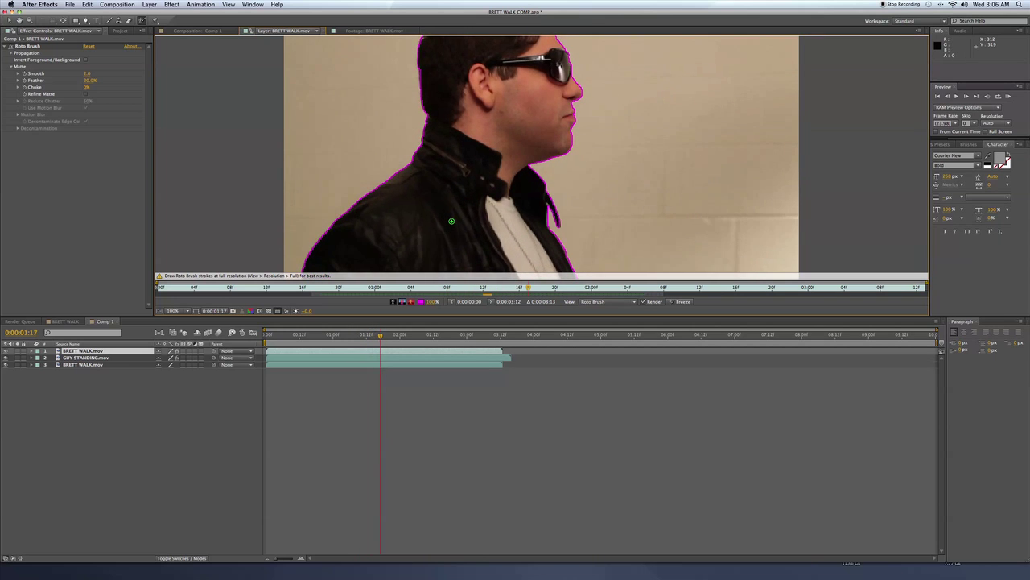
key("Page_Down")
key("Page_Down")
key("Page_Down")
key("Page_Down")
key("Page_Down")
key("Page_Down")
key("Page_Down")
key("Page_Down")
key("Page_Down")
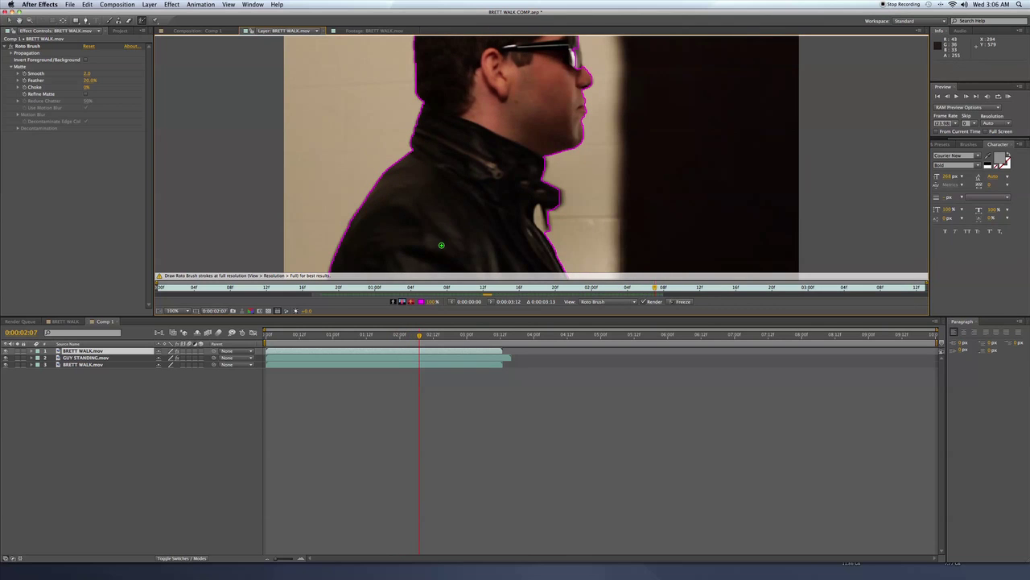
left_click(197, 30)
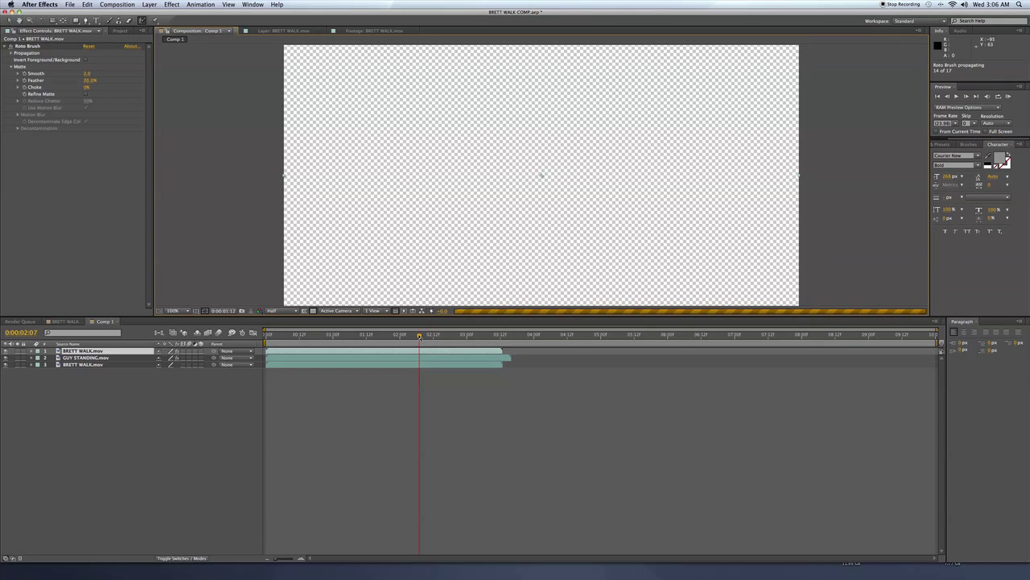
Step: Rewind Comp 1 to 0:00:00:00 and play a preview of the layered composite
left_click_drag(419, 336, 267, 335)
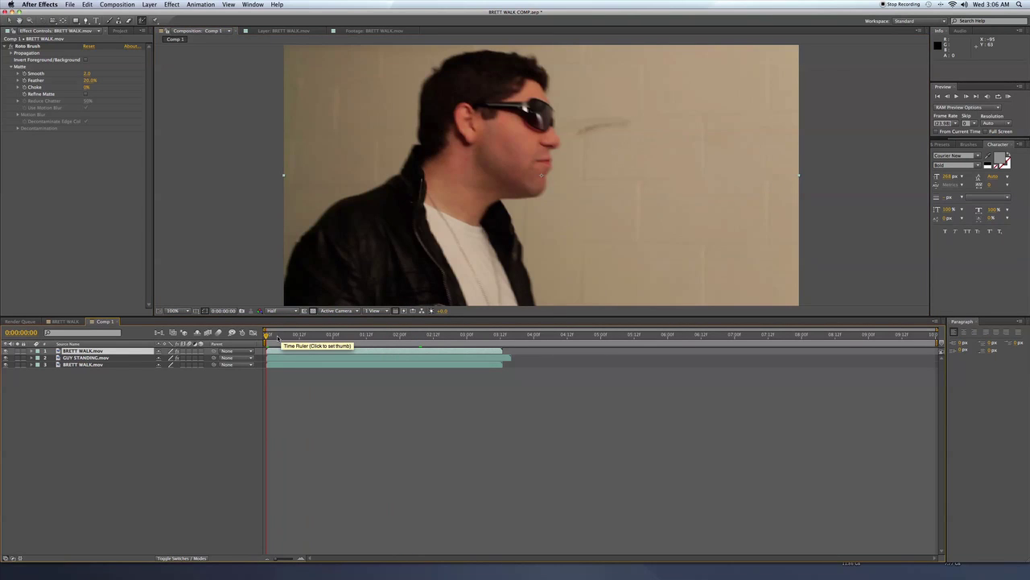
key("space")
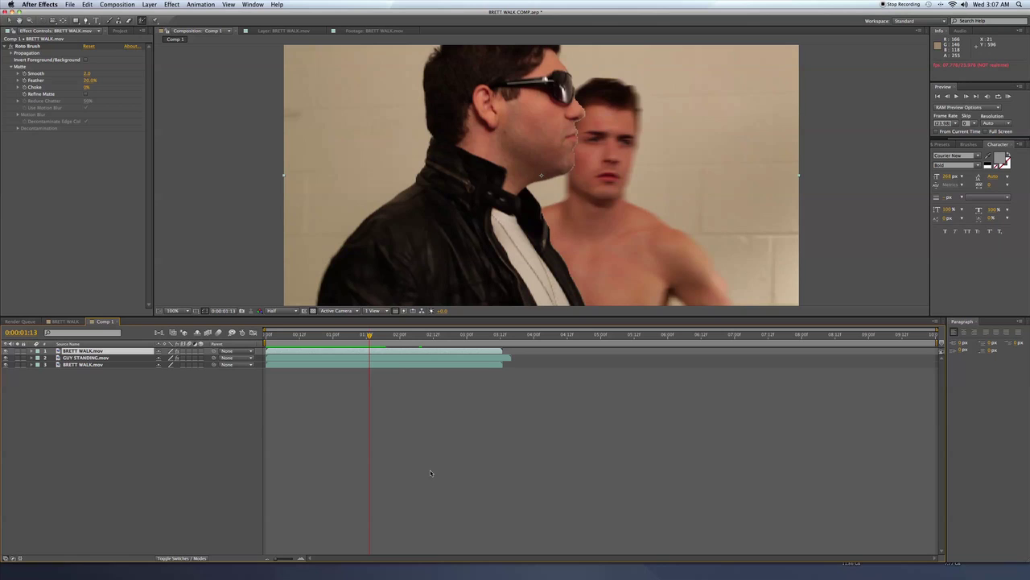
Step: Drag the GUY STANDING.mov layer's start later in two nudges, previewing the timing in between
left_click(314, 360)
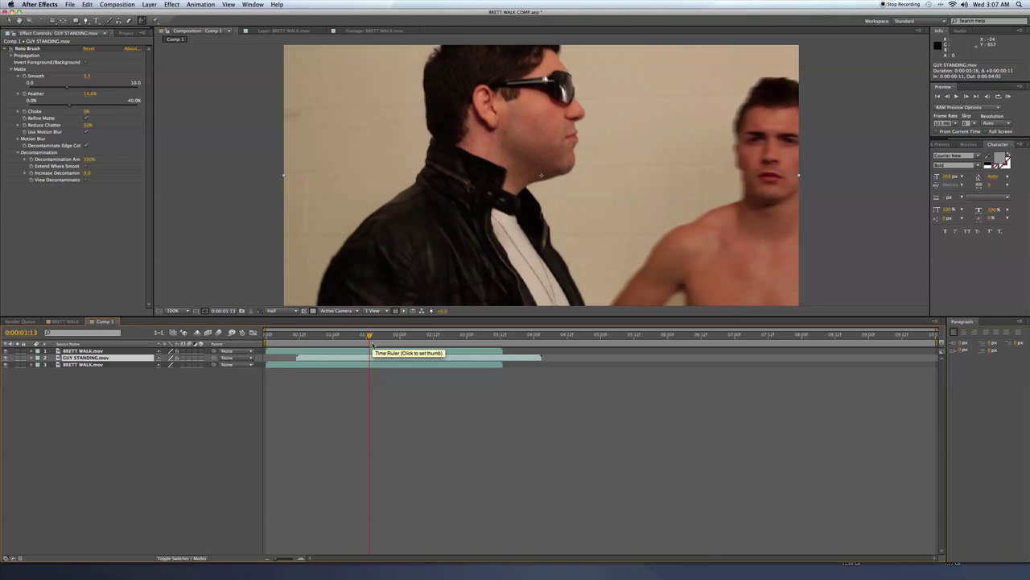
key("space")
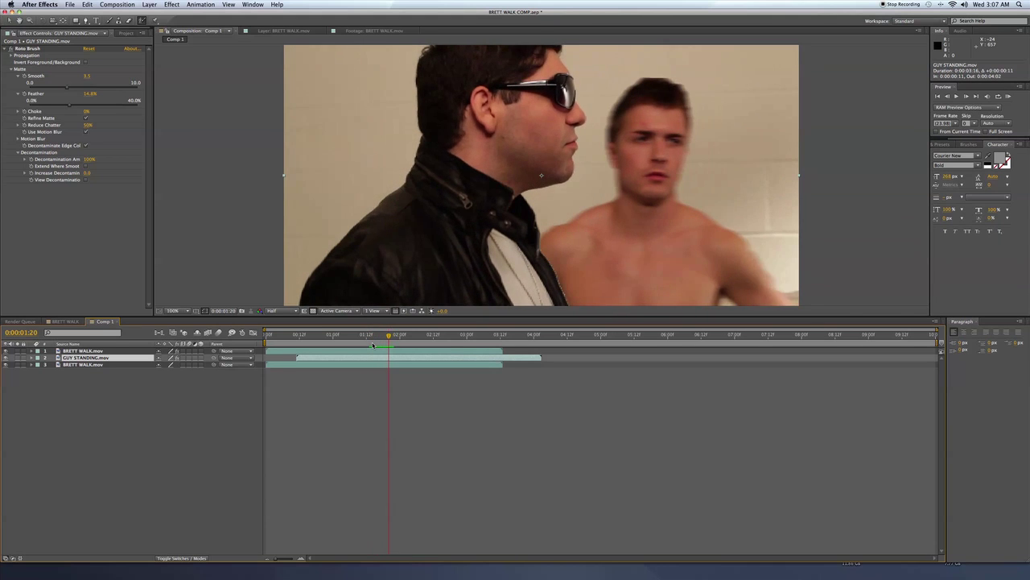
left_click_drag(374, 358, 392, 359)
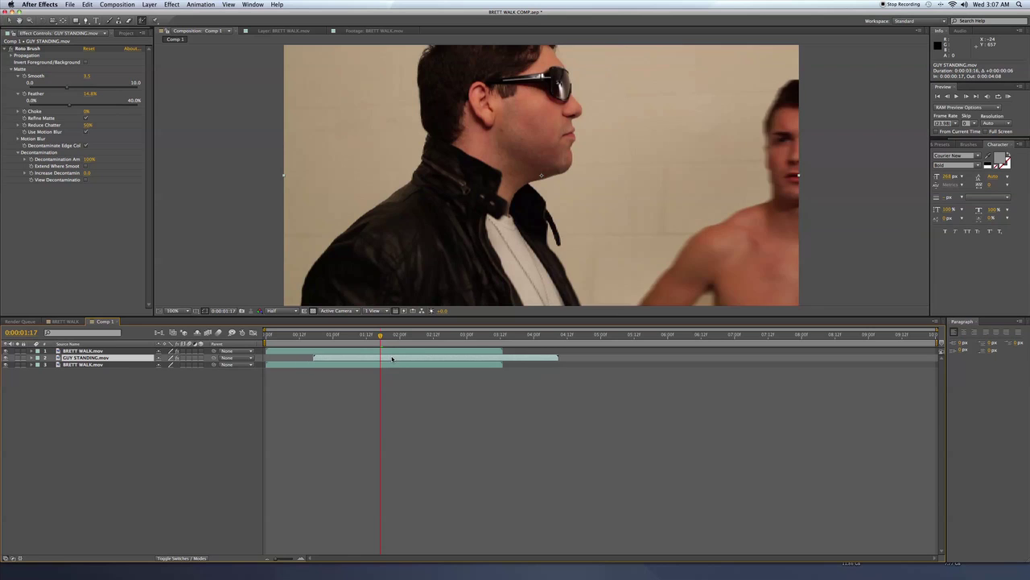
key("space")
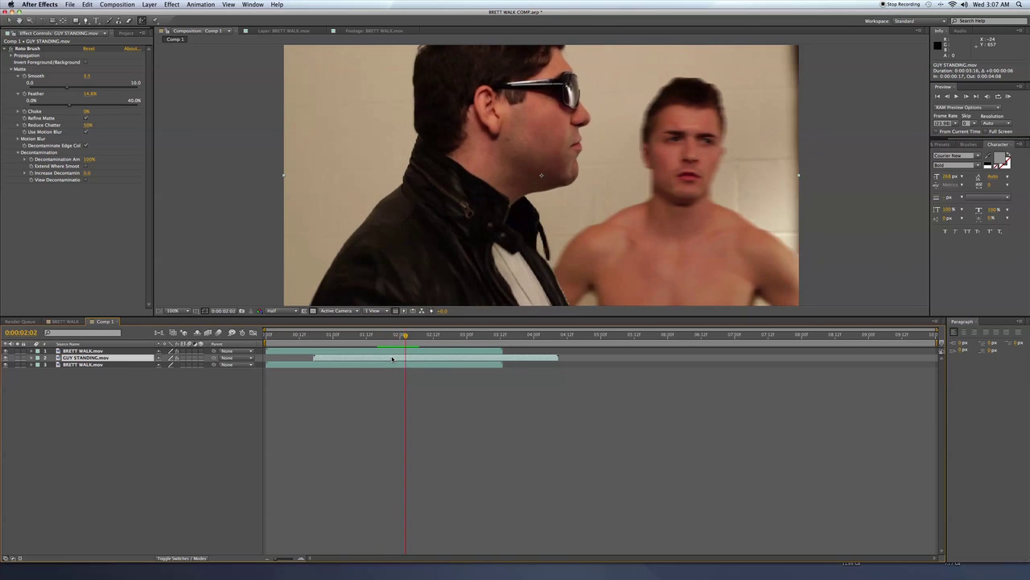
left_click_drag(393, 358, 403, 360)
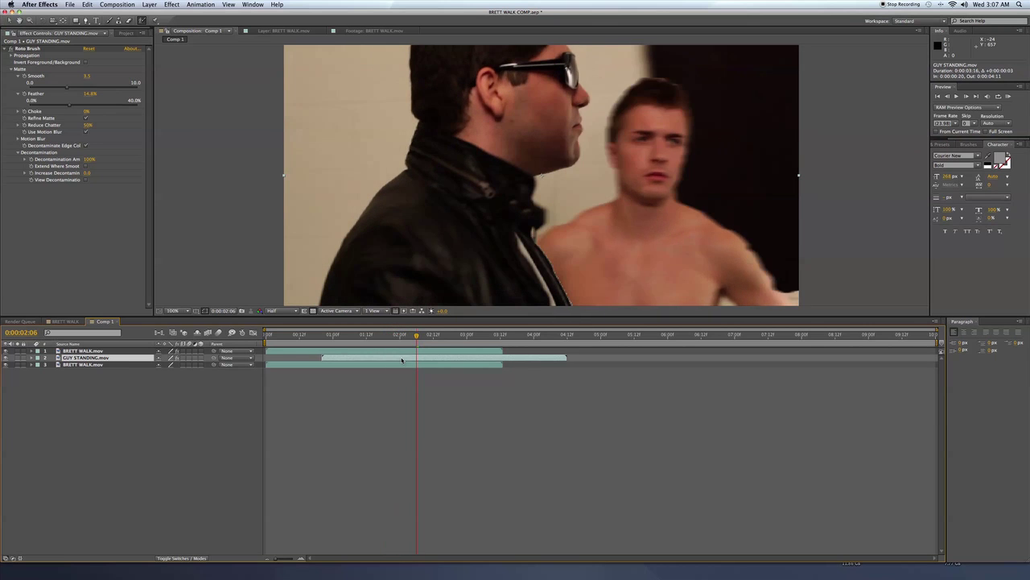